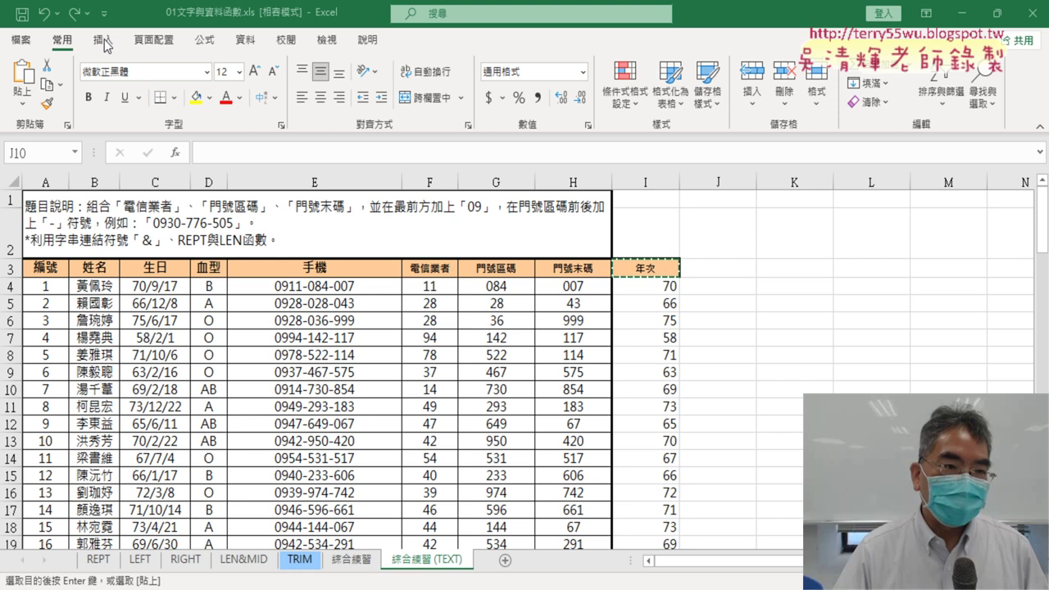
- Bring up the Insert ribbon with its PivotTable and chart options
{"action": "left_click", "coordinate": [105, 41]}
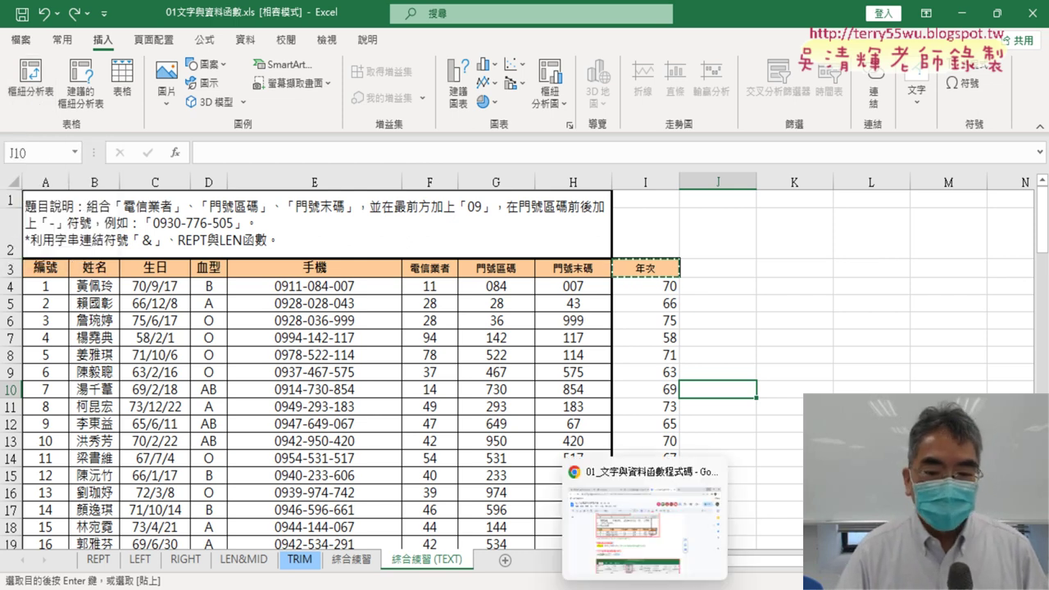
{"action": "left_click", "coordinate": [631, 529]}
{"action": "scroll", "coordinate": [464, 445], "scroll_direction": "down", "scroll_amount": 5}
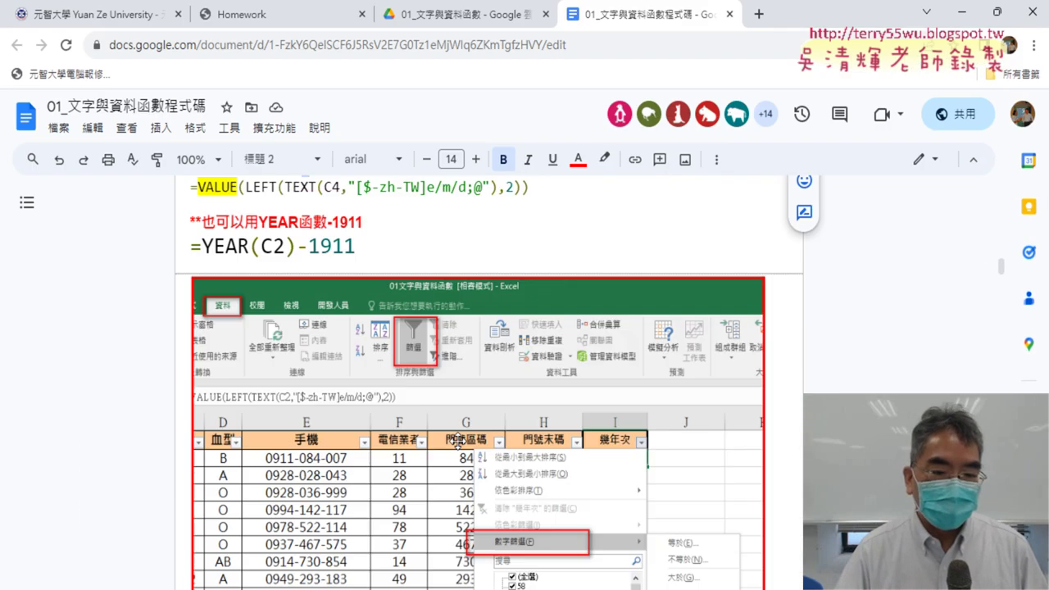
{"action": "scroll", "coordinate": [464, 446], "scroll_direction": "down", "scroll_amount": 5}
{"action": "scroll", "coordinate": [461, 443], "scroll_direction": "down", "scroll_amount": 5}
{"action": "scroll", "coordinate": [458, 442], "scroll_direction": "down", "scroll_amount": 5}
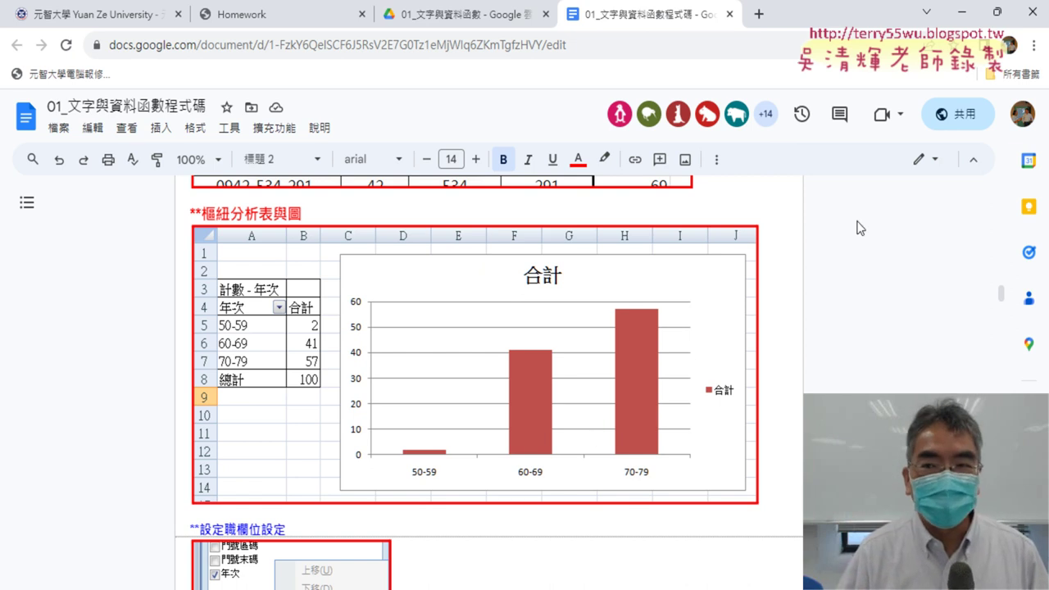
{"action": "left_click", "coordinate": [968, 12]}
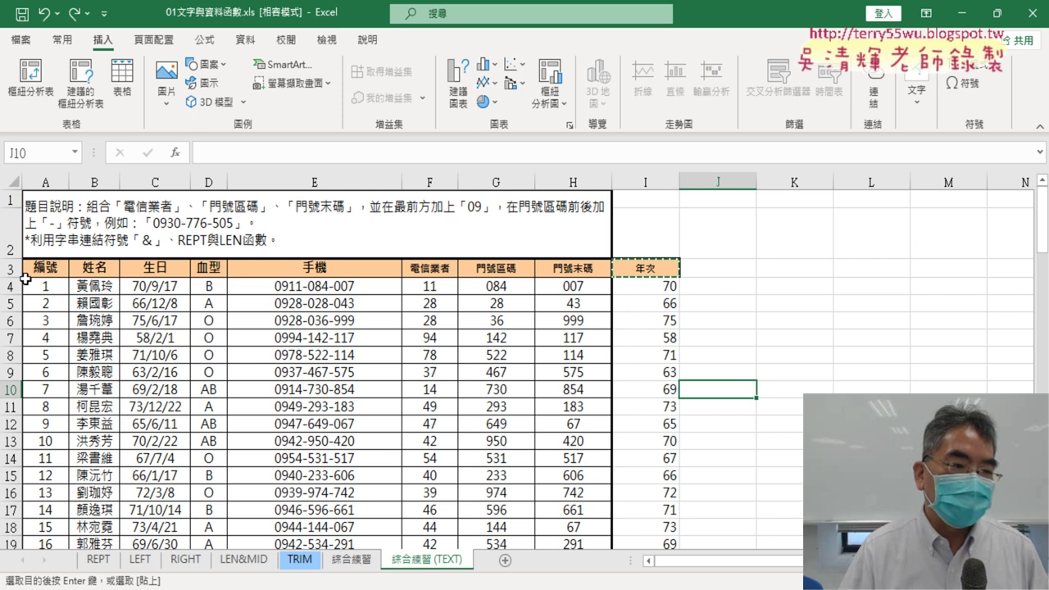
- Delete instruction rows 1–2 so the 編號–年次 headers move up to row 1
{"action": "left_click", "coordinate": [8, 268]}
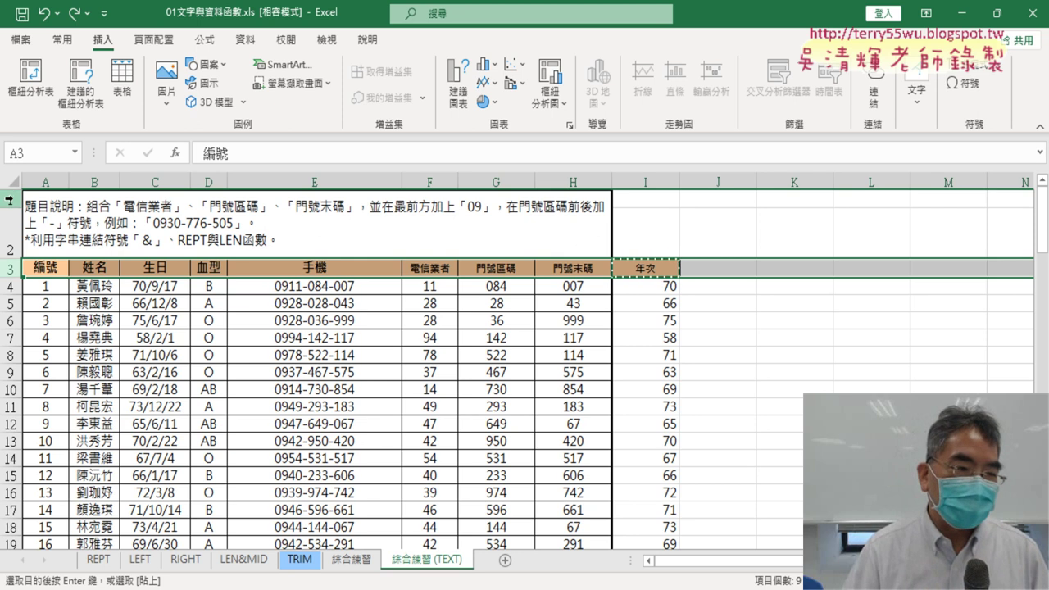
{"action": "left_click_drag", "start_coordinate": [9, 197], "coordinate": [13, 235]}
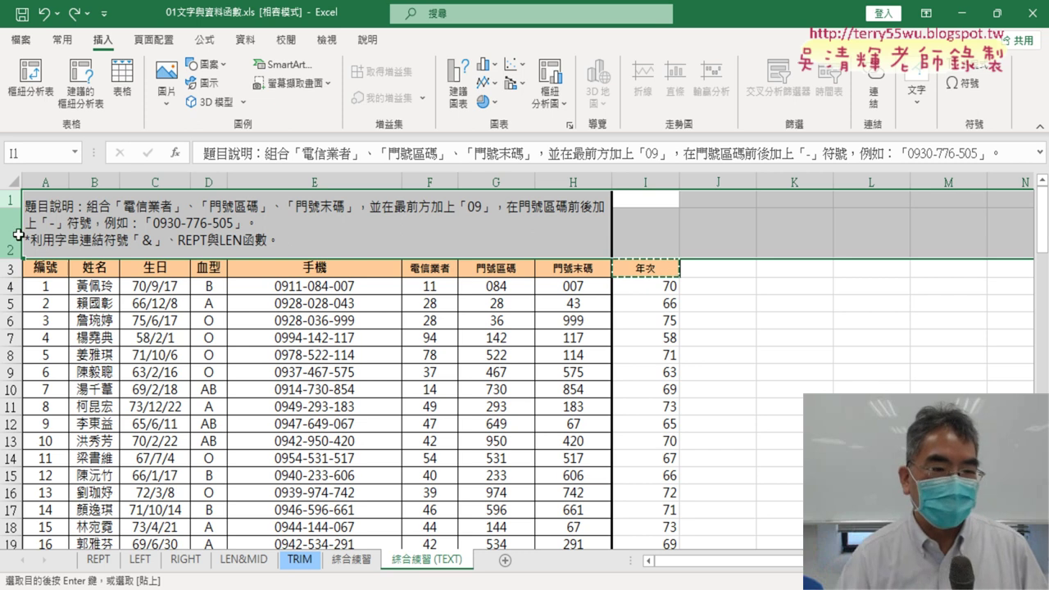
{"action": "right_click", "coordinate": [138, 231]}
{"action": "left_click", "coordinate": [203, 392]}
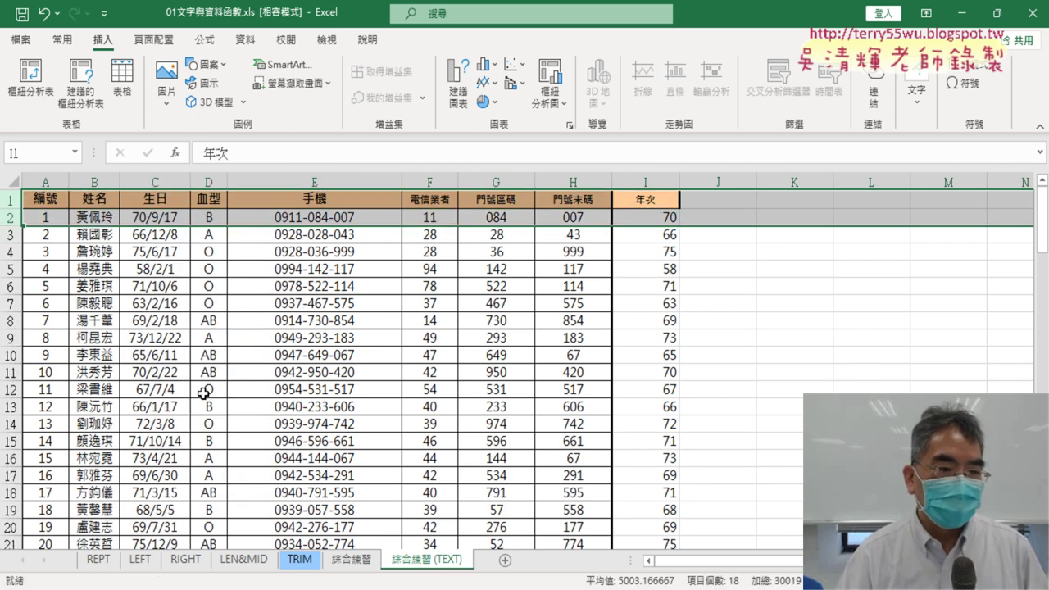
- Clear the 手機 header in E1, then undo to restore it
{"action": "left_click_drag", "start_coordinate": [39, 202], "coordinate": [647, 198]}
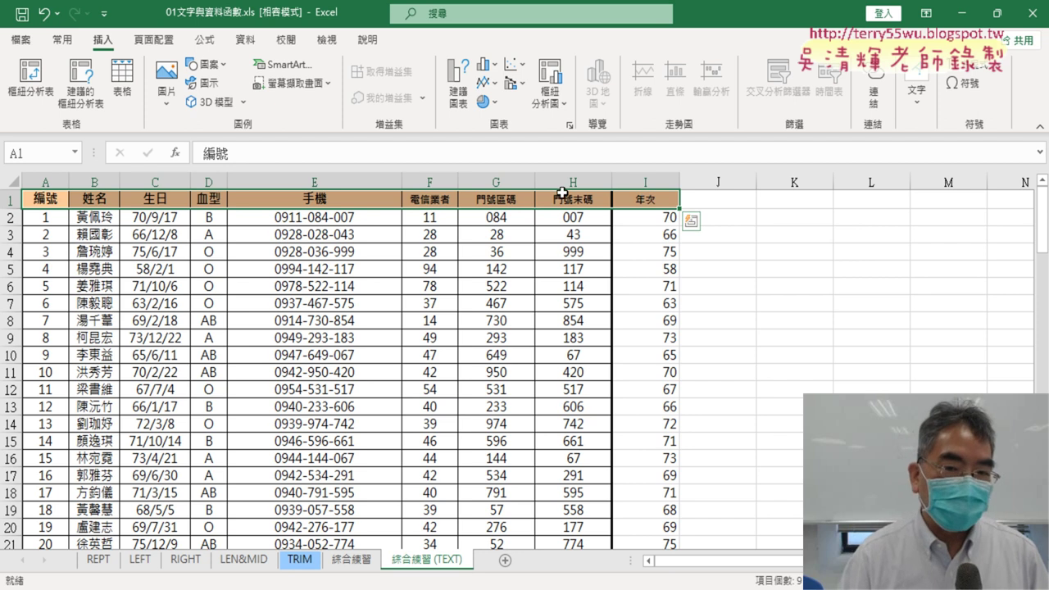
{"action": "left_click", "coordinate": [332, 197]}
{"action": "key", "text": "Delete"}
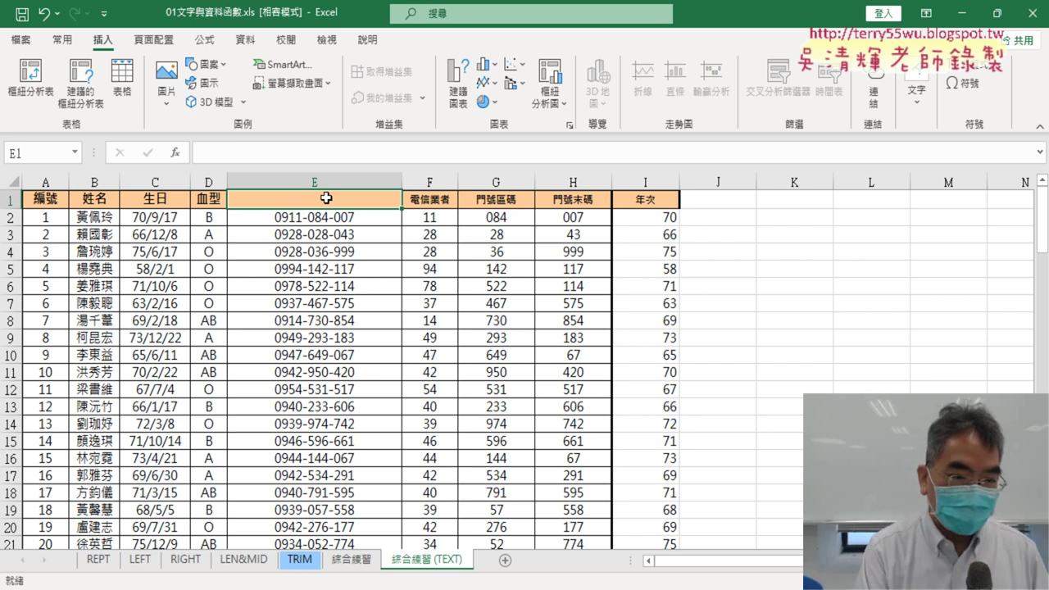
{"action": "key", "text": "ctrl+z"}
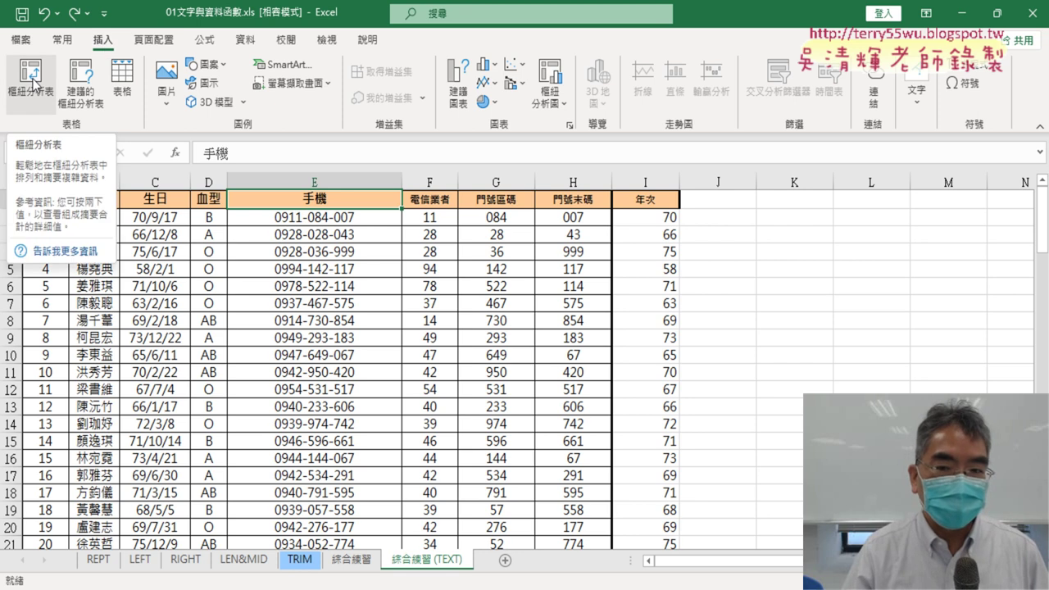
- Create an empty PivotTable from range A1:I101 on a new worksheet 工作表3
{"action": "left_click", "coordinate": [665, 218]}
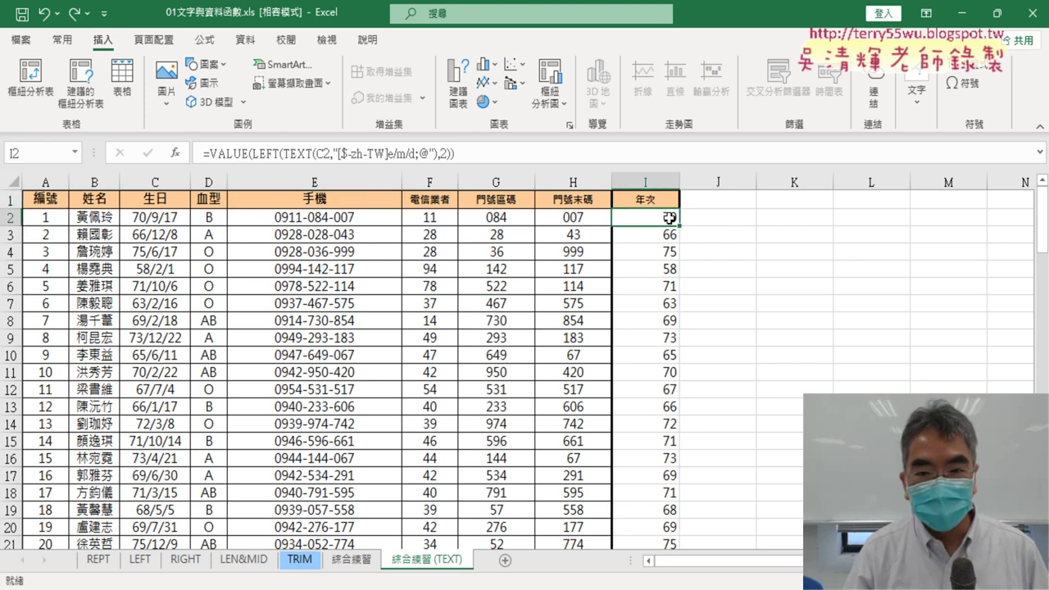
{"action": "left_click", "coordinate": [656, 185]}
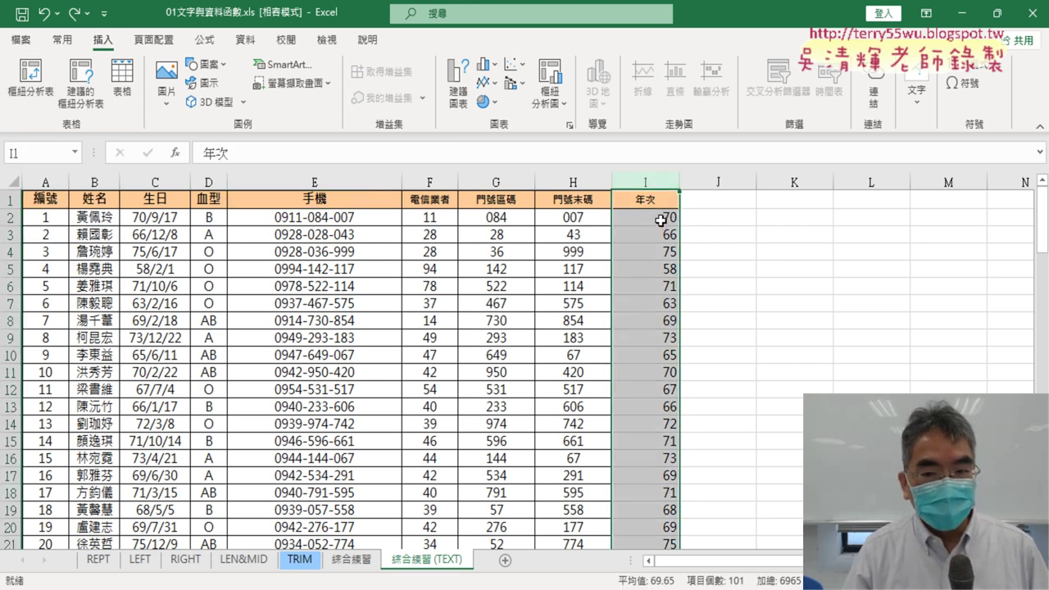
{"action": "left_click", "coordinate": [660, 220]}
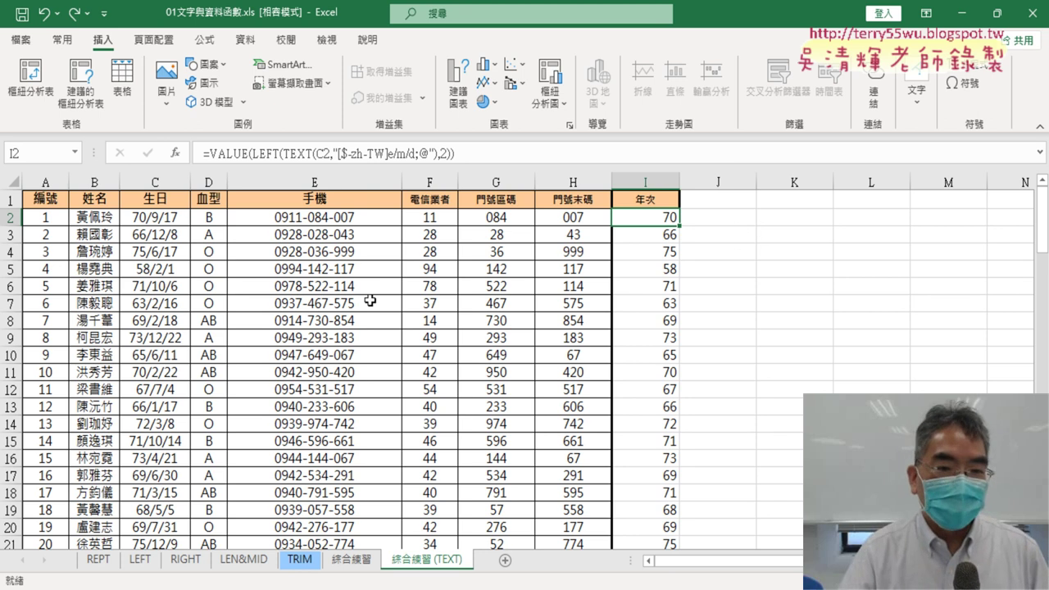
{"action": "left_click", "coordinate": [365, 257]}
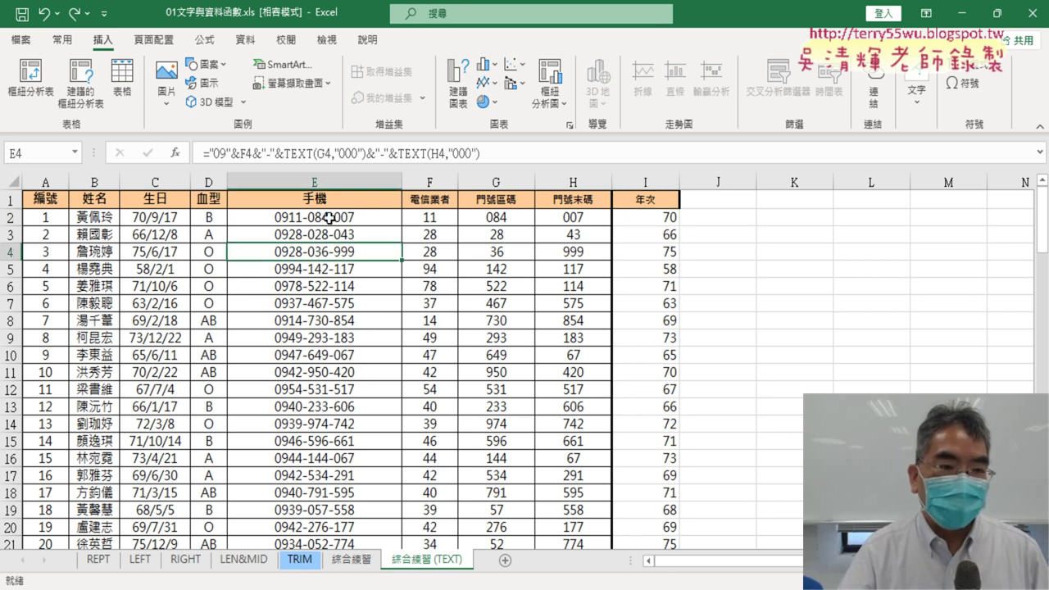
{"action": "left_click", "coordinate": [30, 89]}
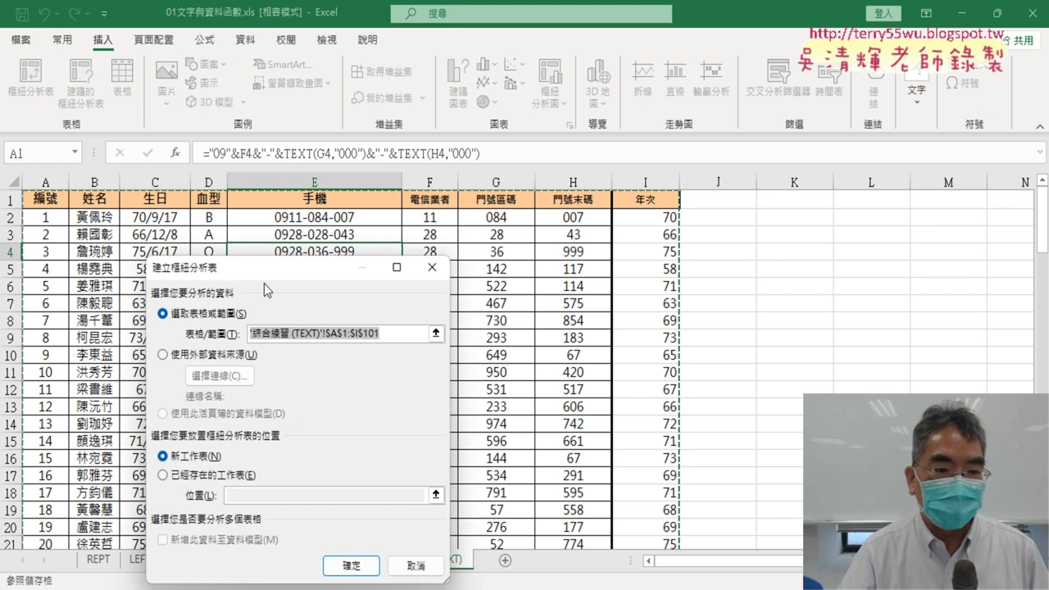
{"action": "left_click_drag", "start_coordinate": [302, 269], "coordinate": [393, 120]}
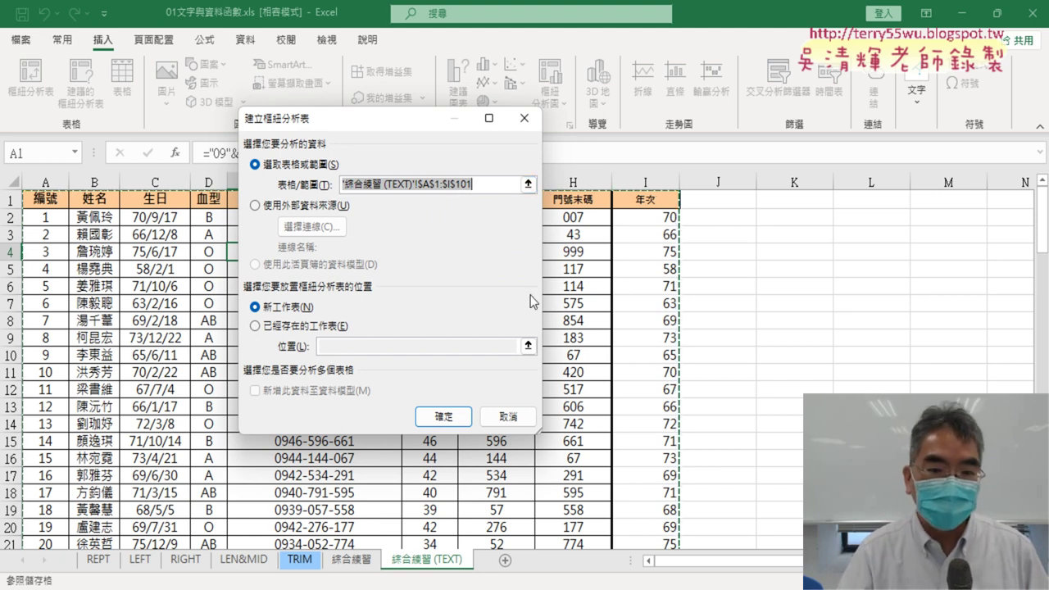
{"action": "left_click", "coordinate": [444, 417]}
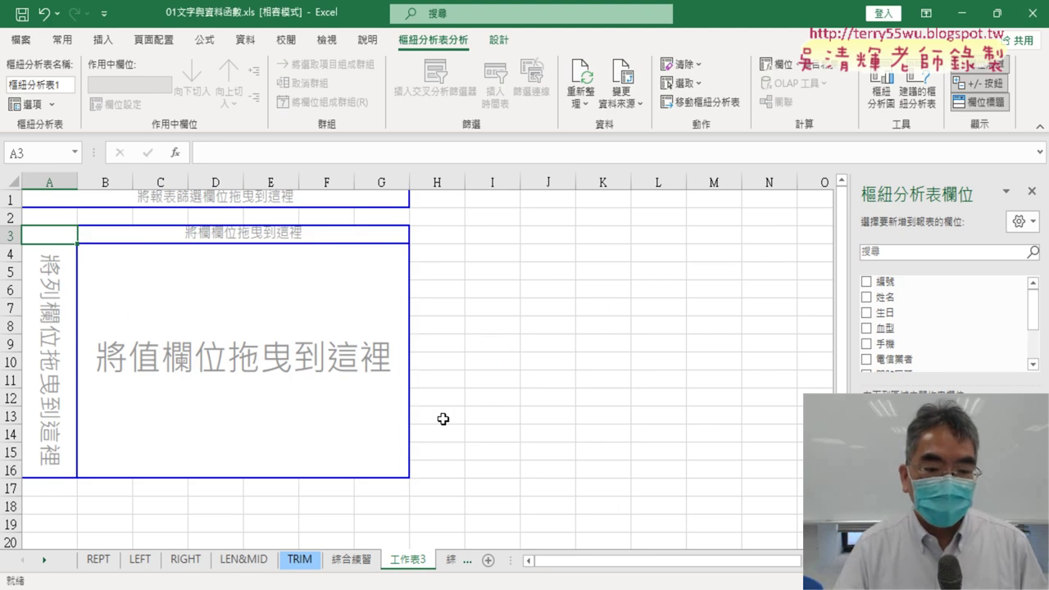
- Place the 年次 field in the PivotTable Rows area, listing years 58, 59, 60 onward
{"action": "left_click_drag", "start_coordinate": [513, 563], "coordinate": [617, 563]}
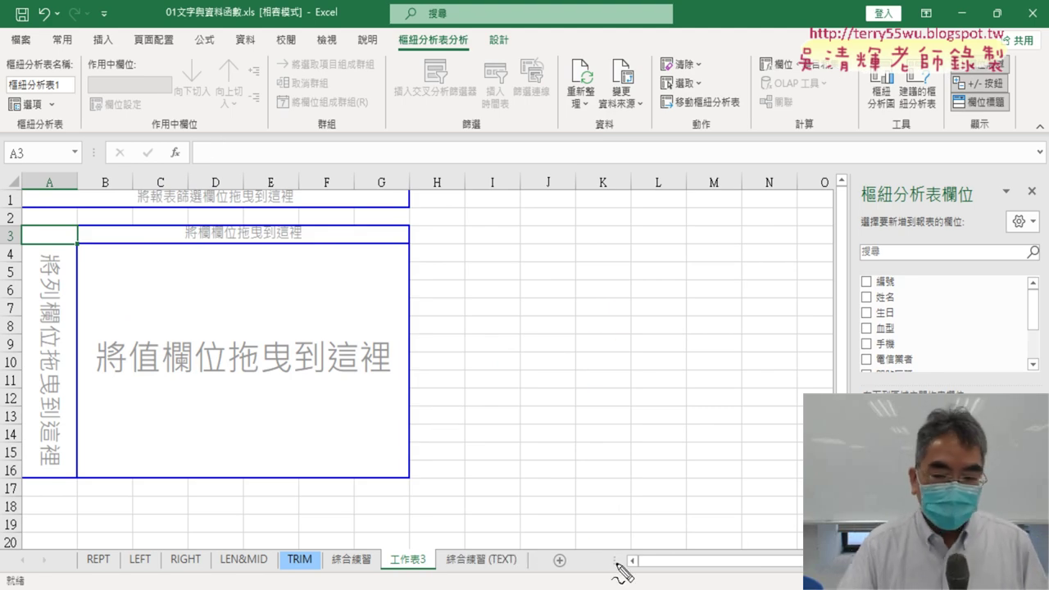
{"action": "mouse_move", "coordinate": [504, 567]}
{"action": "left_mouse_down"}
{"action": "mouse_move", "coordinate": [483, 548]}
{"action": "mouse_move", "coordinate": [385, 551]}
{"action": "mouse_move", "coordinate": [428, 581]}
{"action": "left_mouse_up"}
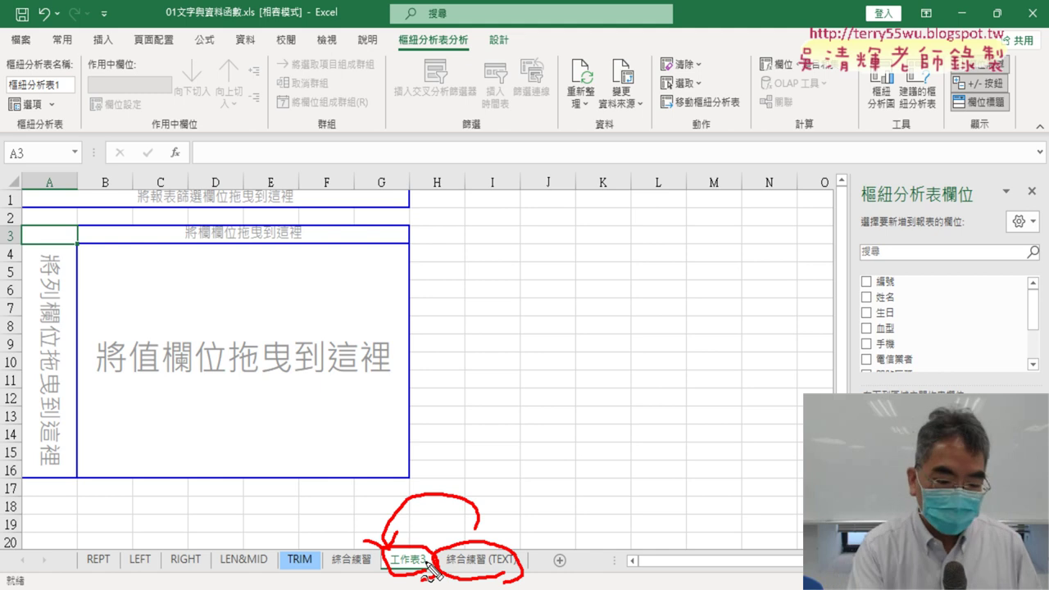
{"action": "key", "text": "Escape"}
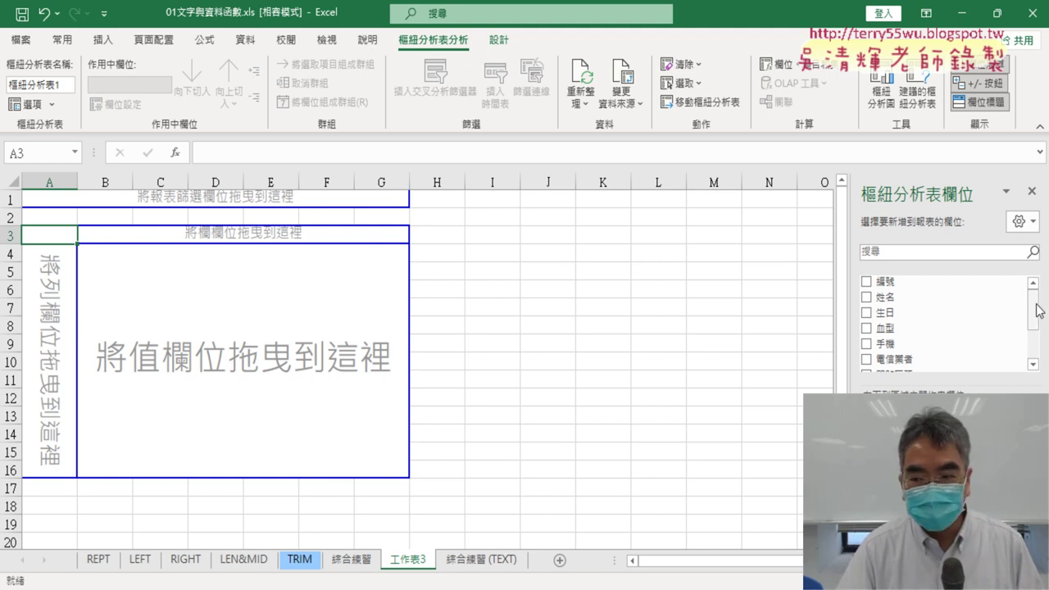
{"action": "left_click_drag", "start_coordinate": [1038, 310], "coordinate": [1038, 350]}
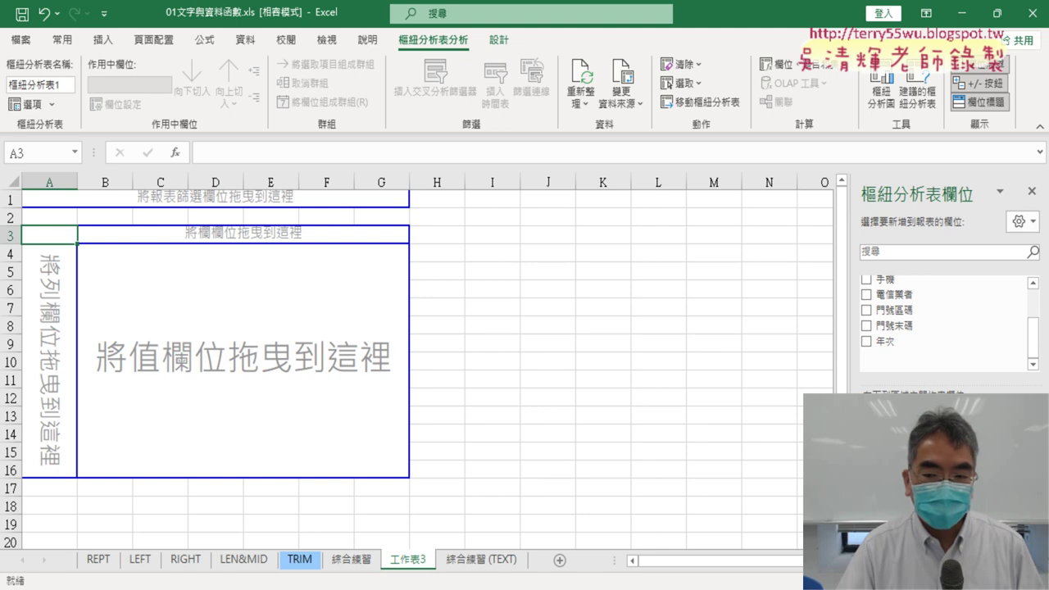
{"action": "mouse_move", "coordinate": [885, 341]}
{"action": "left_mouse_down"}
{"action": "mouse_move", "coordinate": [49, 367]}
{"action": "mouse_move", "coordinate": [164, 361]}
{"action": "left_mouse_up"}
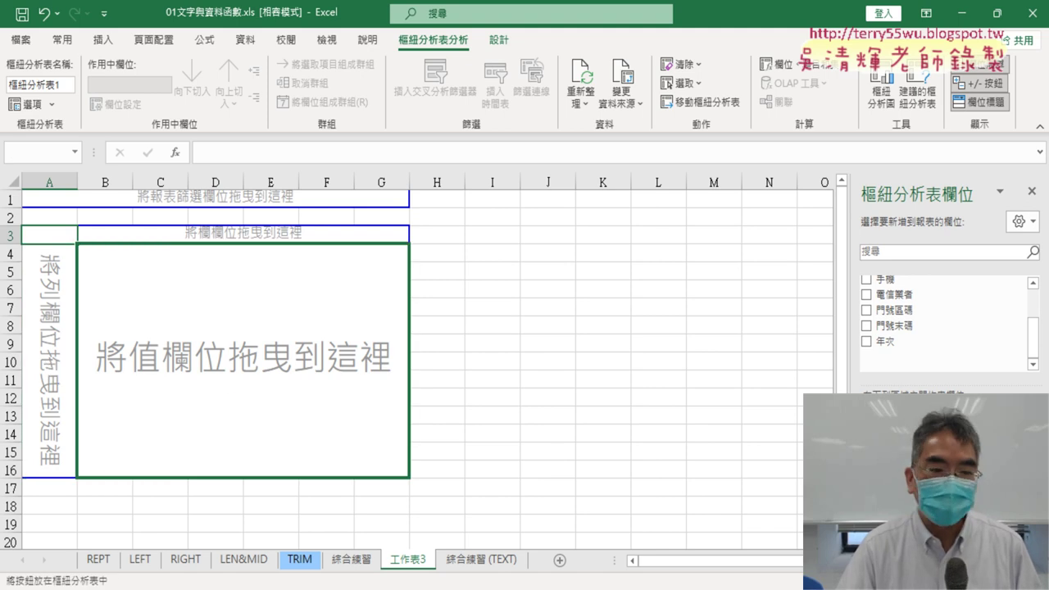
{"action": "mouse_move", "coordinate": [262, 369]}
{"action": "left_mouse_down"}
{"action": "mouse_move", "coordinate": [64, 348]}
{"action": "mouse_move", "coordinate": [132, 357]}
{"action": "left_mouse_up"}
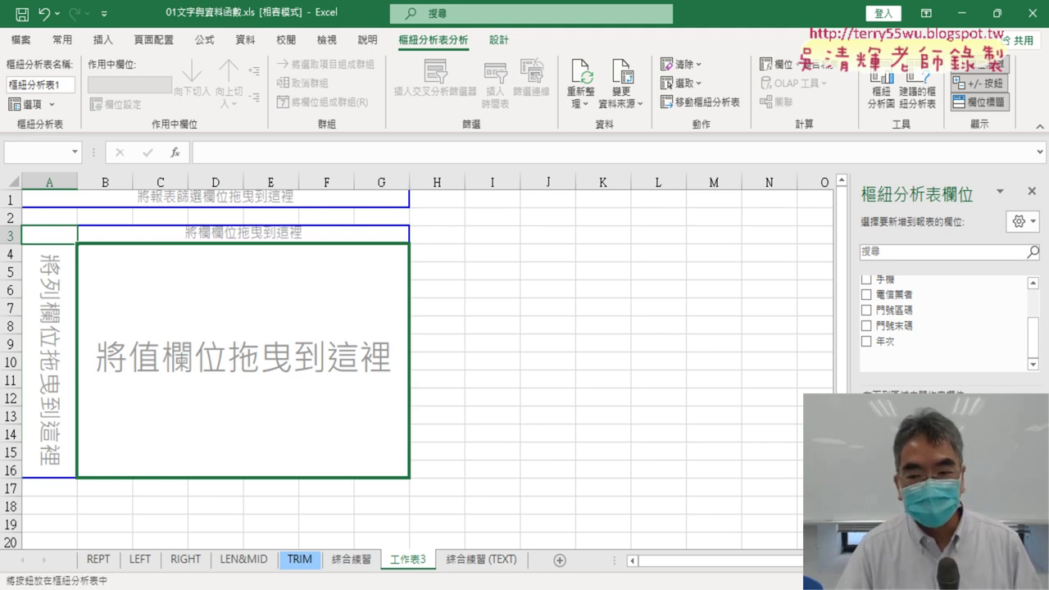
{"action": "key", "text": "Escape"}
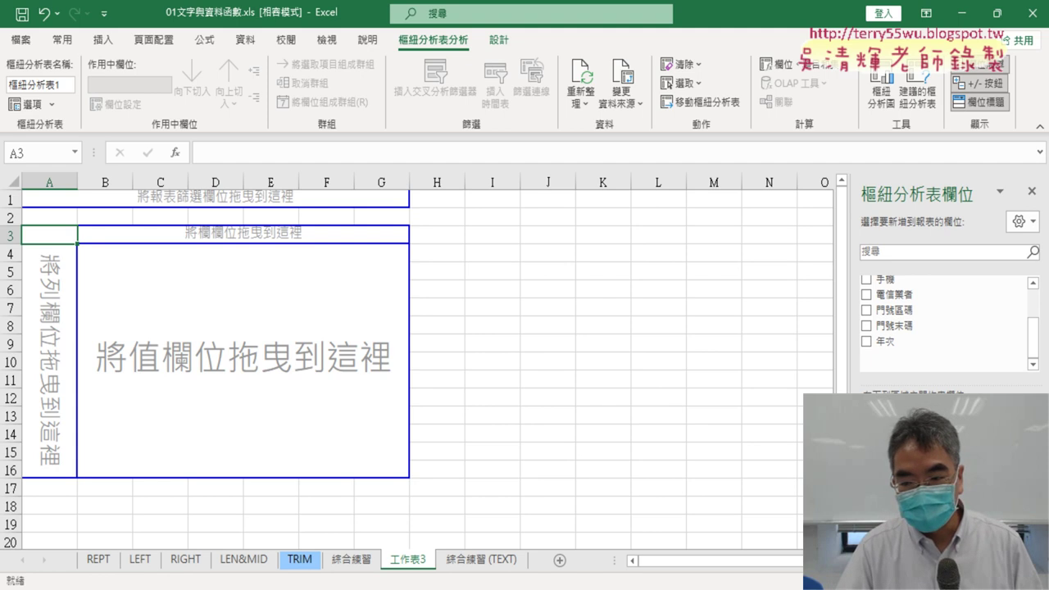
{"action": "left_click_drag", "start_coordinate": [884, 341], "coordinate": [49, 360]}
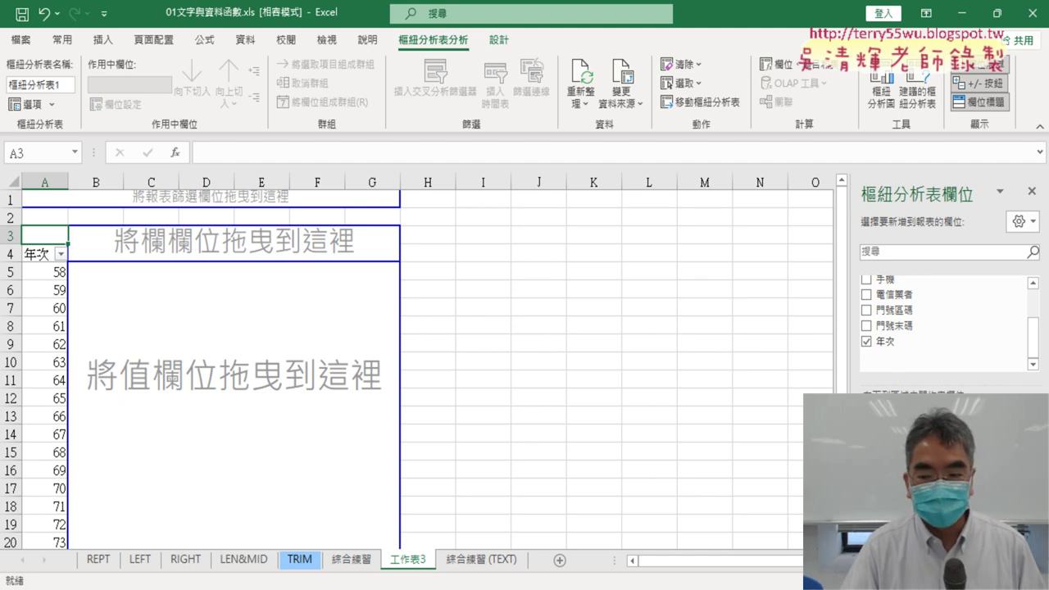
- Add 年次 to the Values area as a 加總 - 年次 sum
{"action": "left_click_drag", "start_coordinate": [885, 341], "coordinate": [968, 509]}
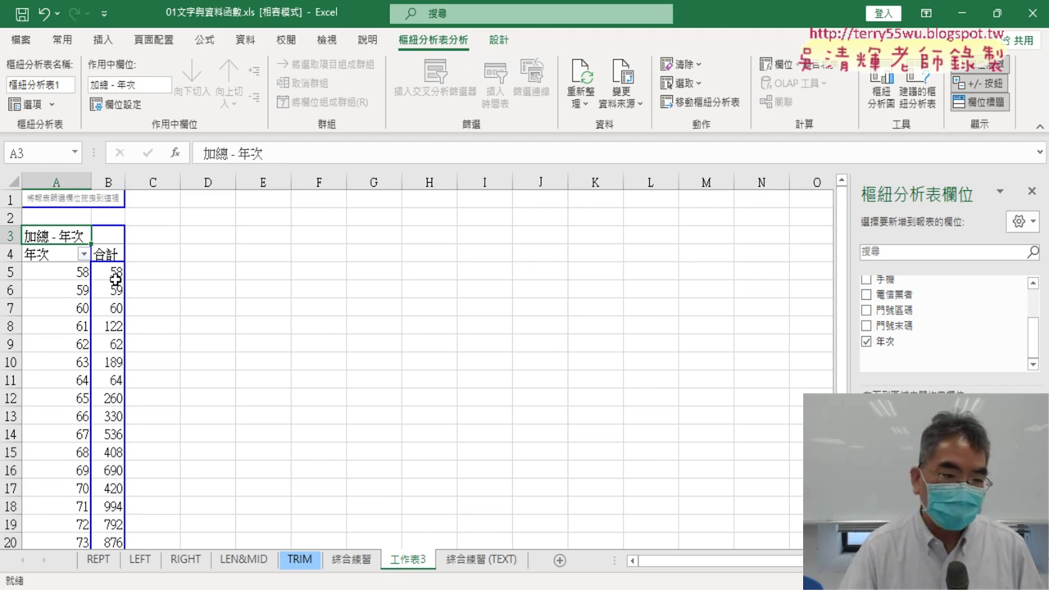
{"action": "mouse_move", "coordinate": [114, 275]}
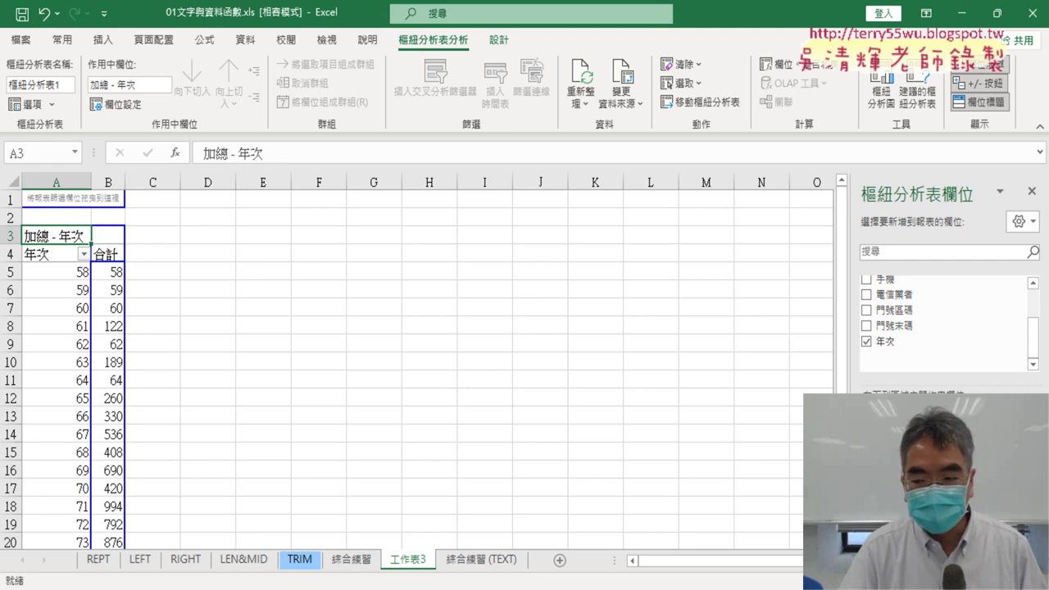
- Change the 年次 value field to summarize by Count, shown as 計數 - 年次
{"action": "right_click", "coordinate": [937, 302]}
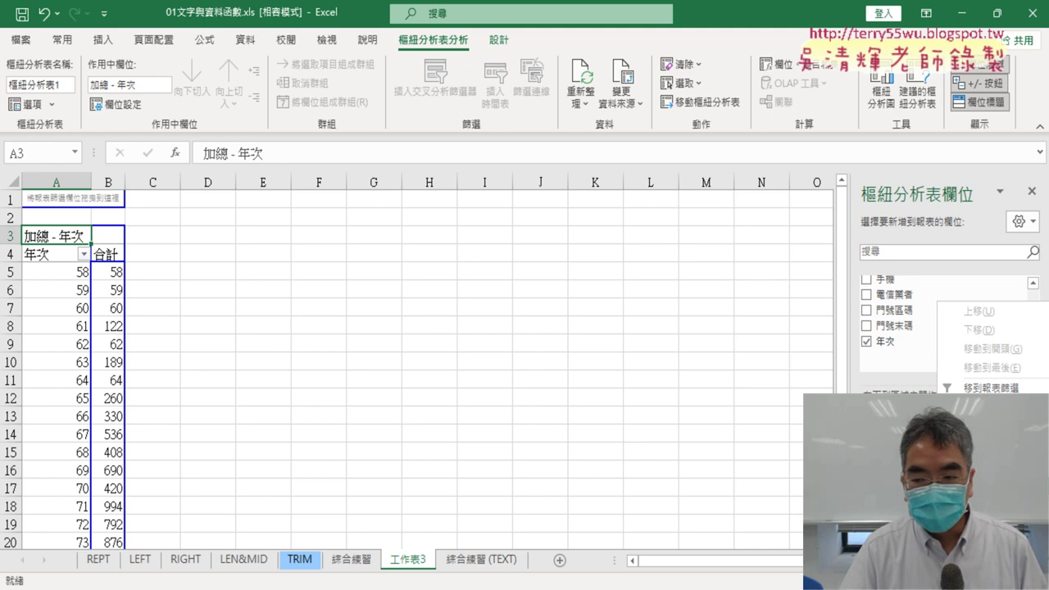
{"action": "left_click", "coordinate": [980, 490]}
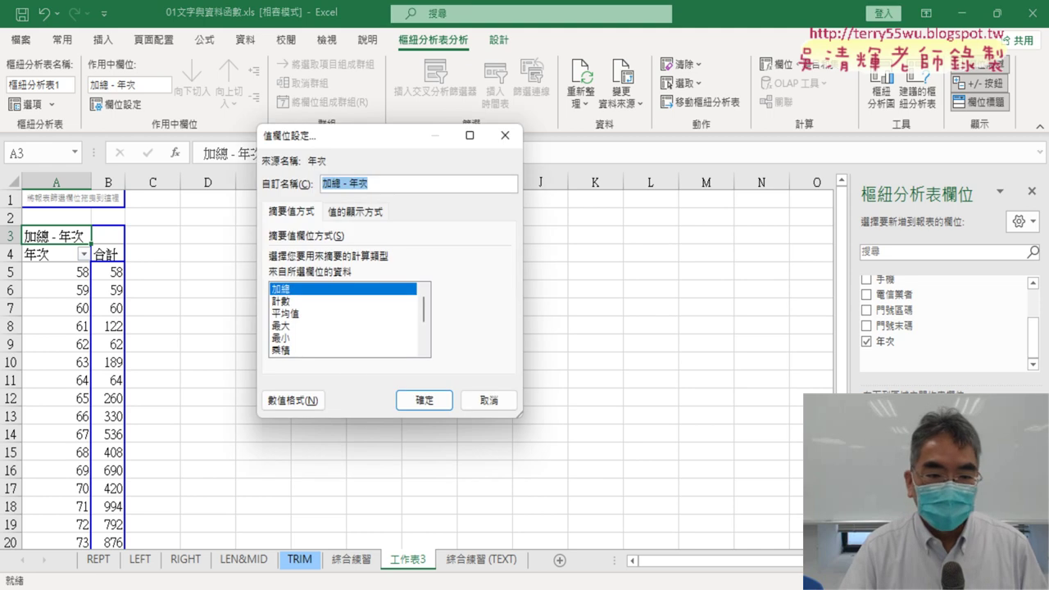
{"action": "left_click", "coordinate": [279, 303]}
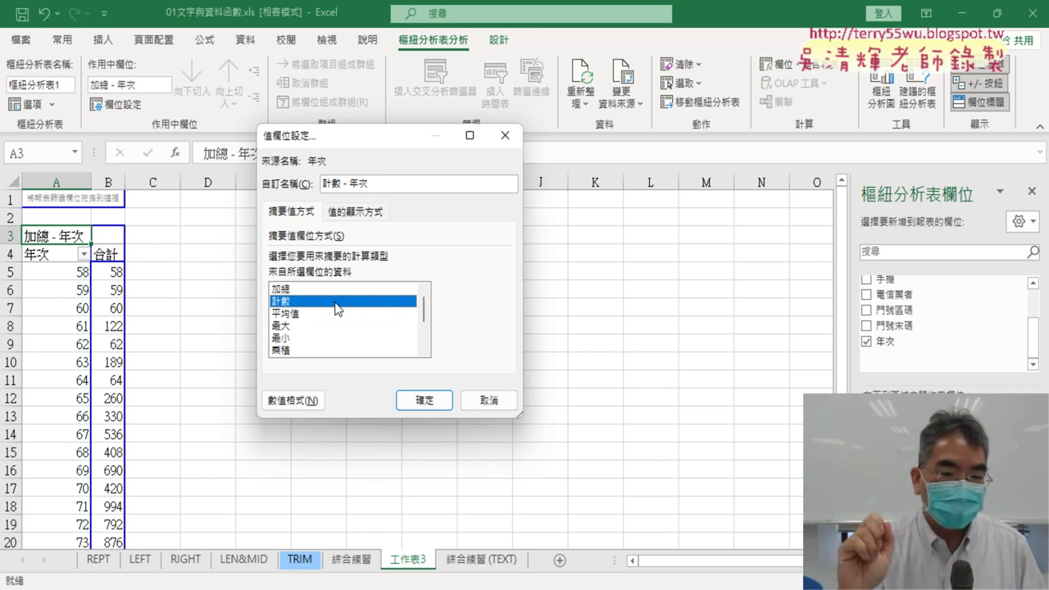
{"action": "left_click", "coordinate": [421, 404]}
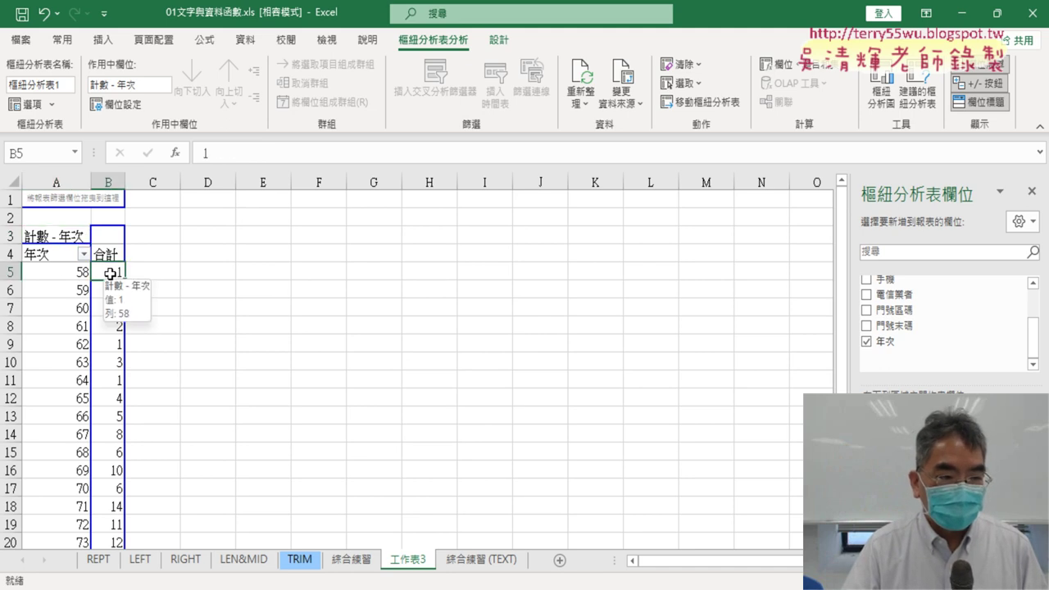
{"action": "left_click", "coordinate": [113, 288]}
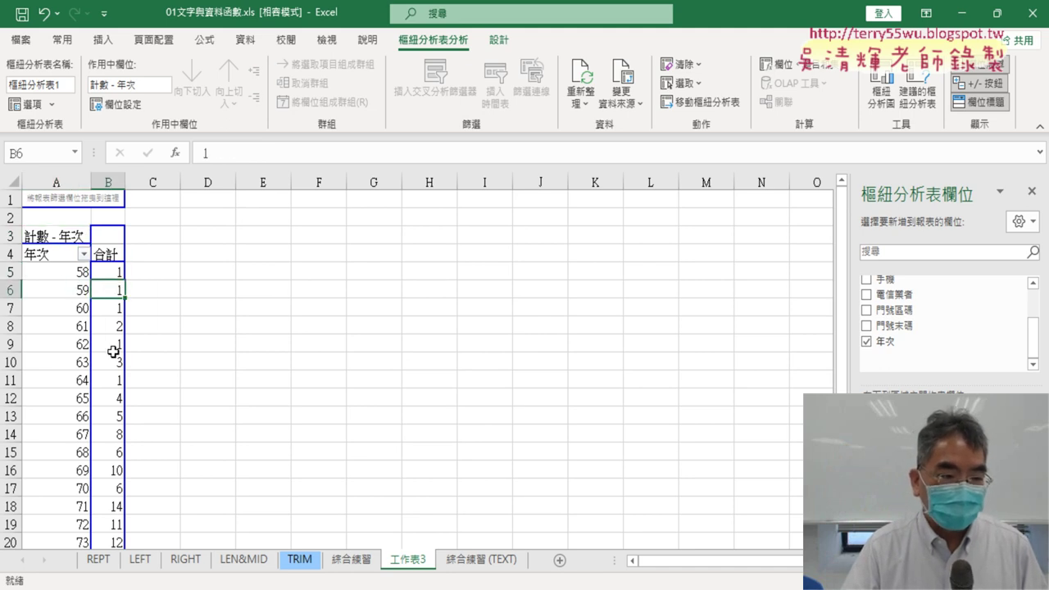
{"action": "scroll", "coordinate": [115, 352], "scroll_direction": "down", "scroll_amount": 2}
{"action": "scroll", "coordinate": [115, 353], "scroll_direction": "up", "scroll_amount": 2}
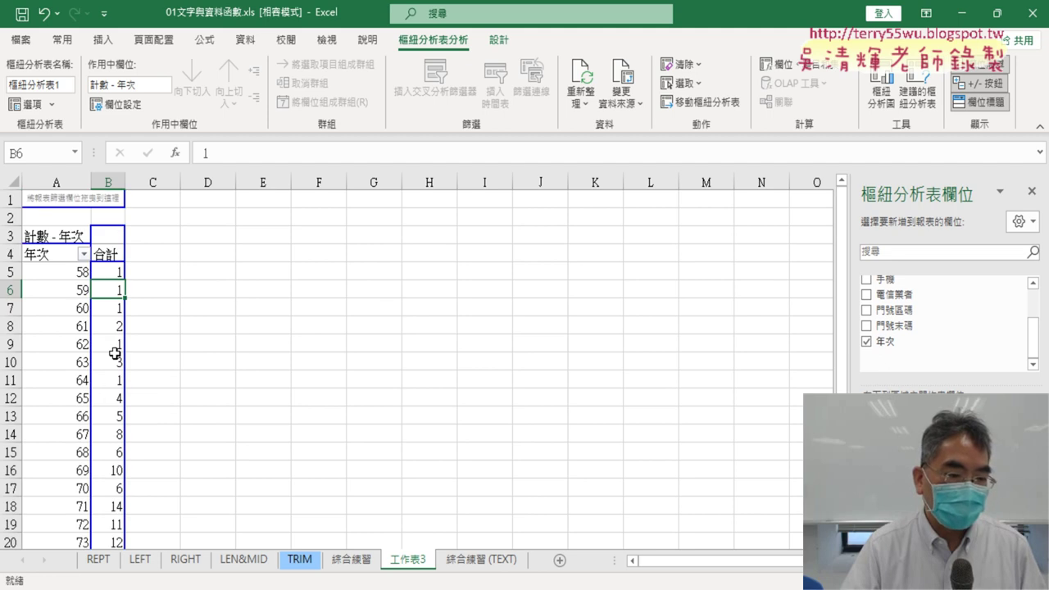
{"action": "scroll", "coordinate": [114, 353], "scroll_direction": "down", "scroll_amount": 3}
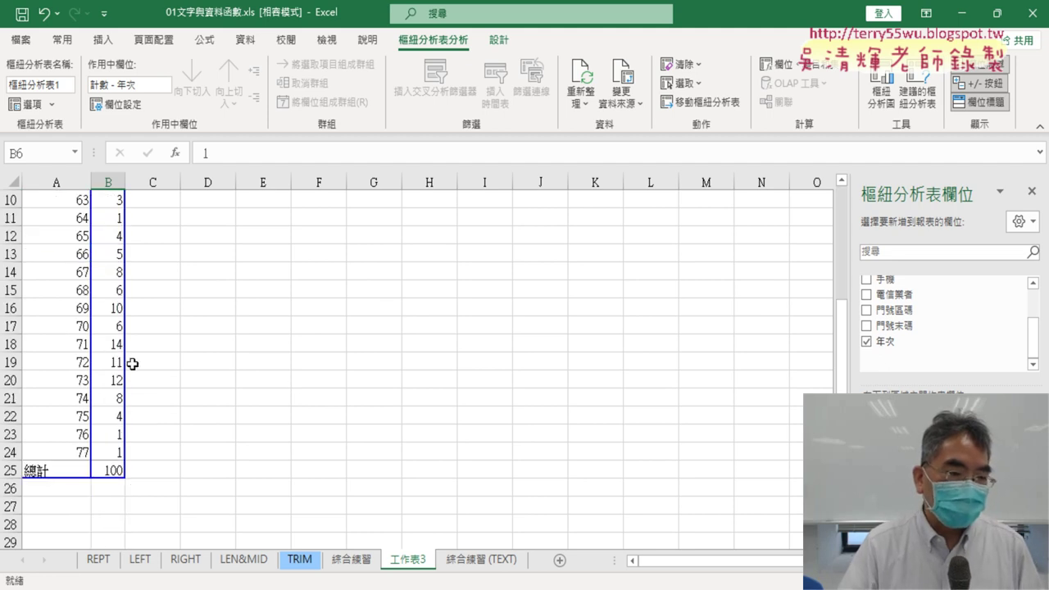
{"action": "left_click_drag", "start_coordinate": [118, 344], "coordinate": [86, 347]}
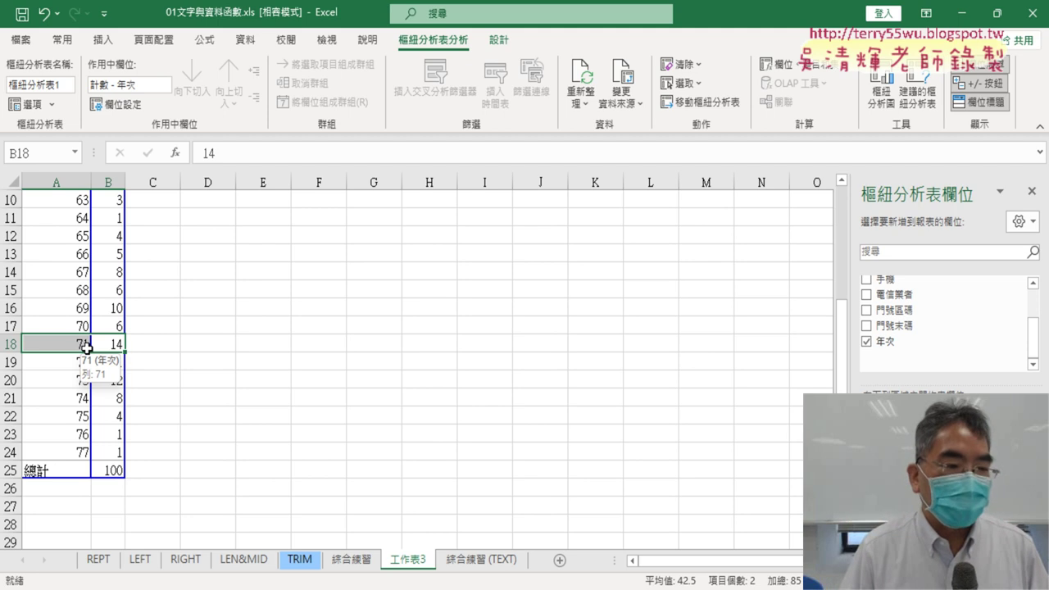
{"action": "scroll", "coordinate": [79, 325], "scroll_direction": "up", "scroll_amount": 2}
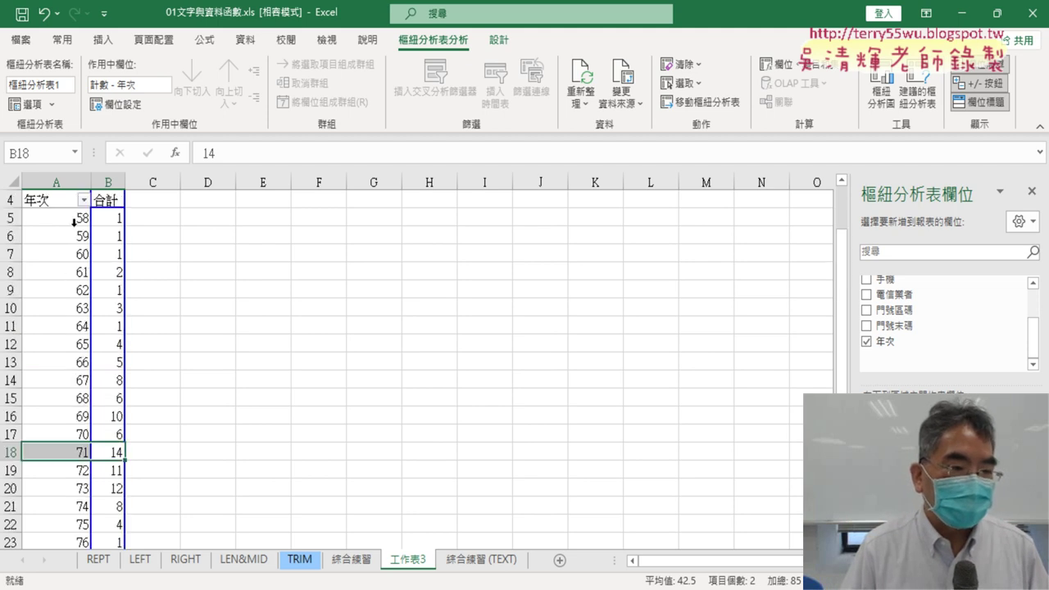
{"action": "left_click_drag", "start_coordinate": [77, 220], "coordinate": [74, 419]}
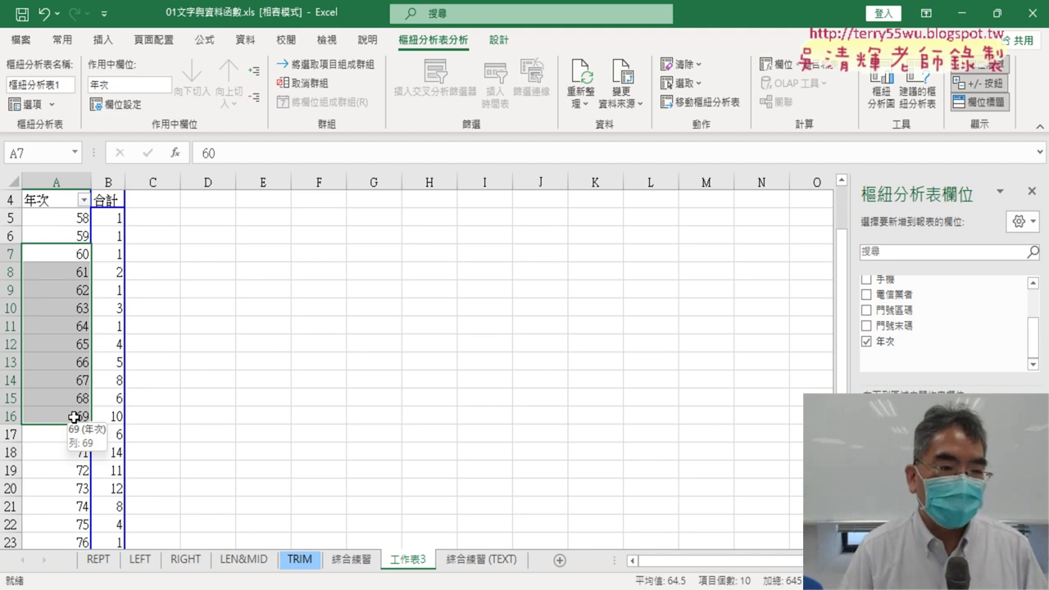
{"action": "scroll", "coordinate": [227, 419], "scroll_direction": "up", "scroll_amount": 1}
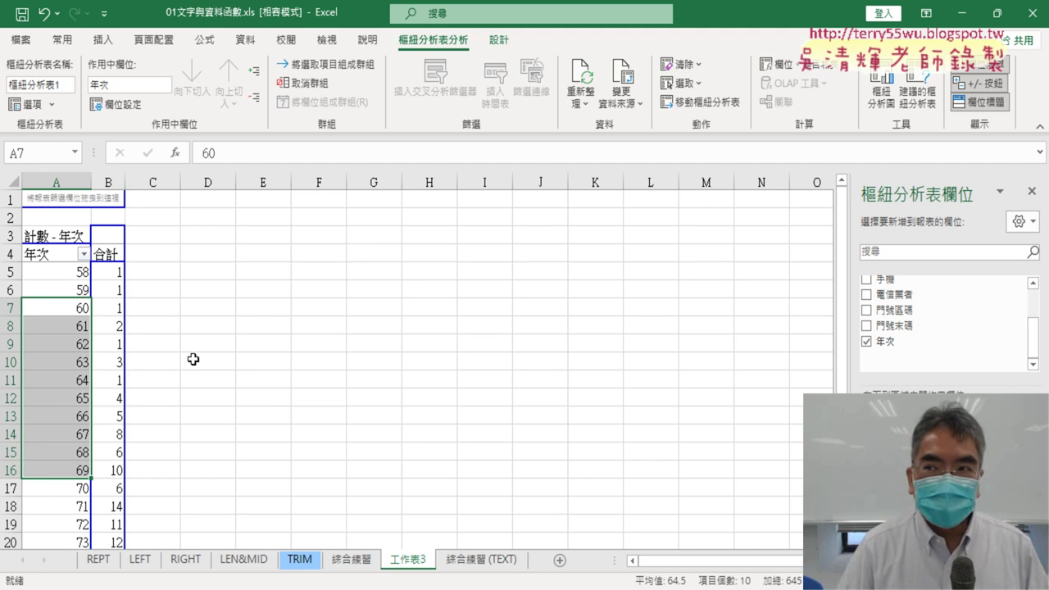
{"action": "left_click", "coordinate": [58, 273]}
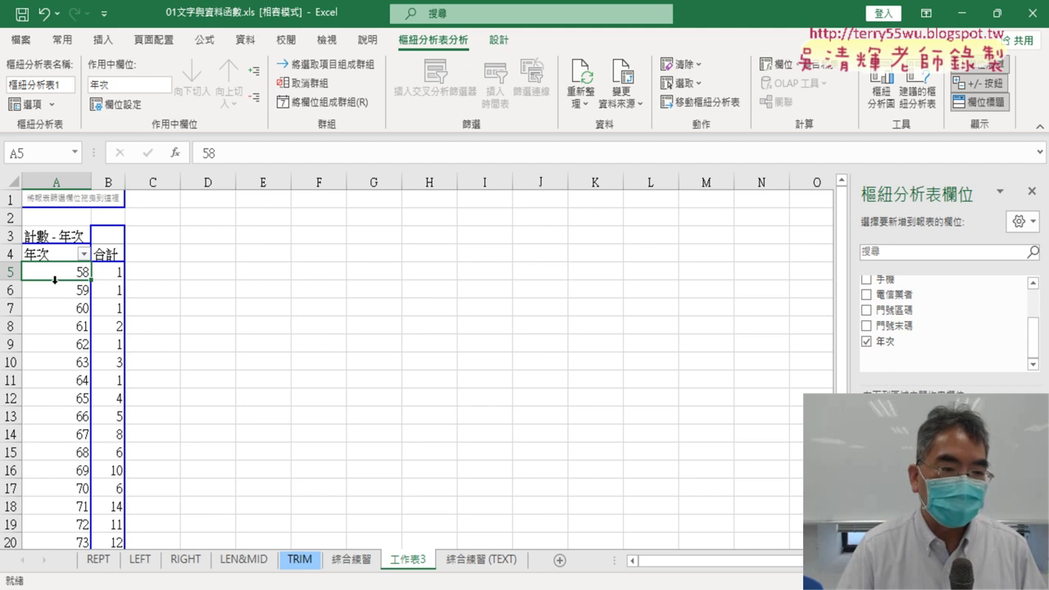
- Group the 年次 row labels by 10, giving bands 58-67 (27) and 68-77 (73)
{"action": "right_click", "coordinate": [53, 274]}
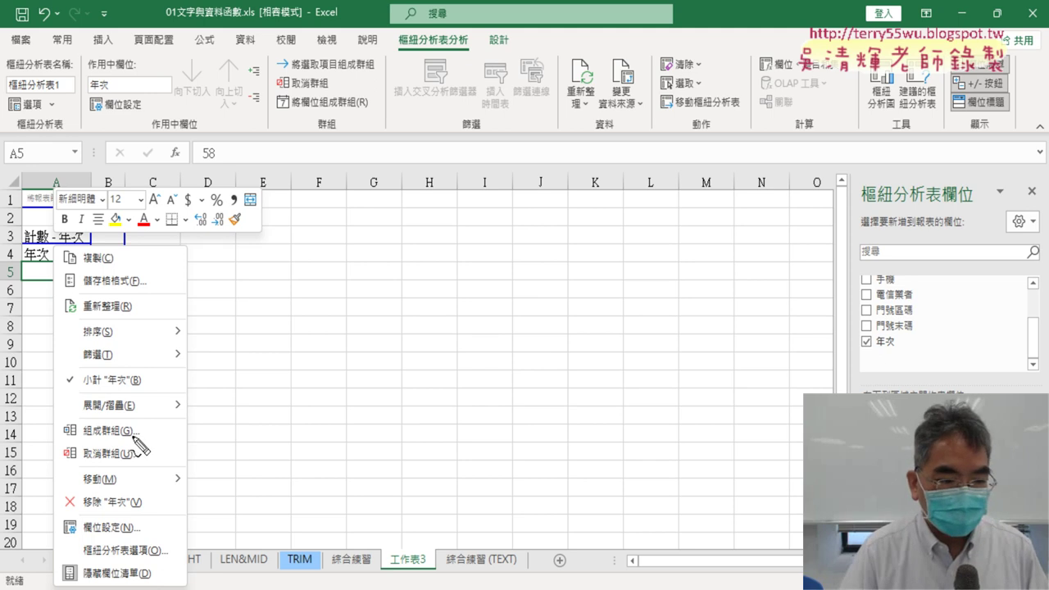
{"action": "left_click_drag", "start_coordinate": [144, 445], "coordinate": [175, 442]}
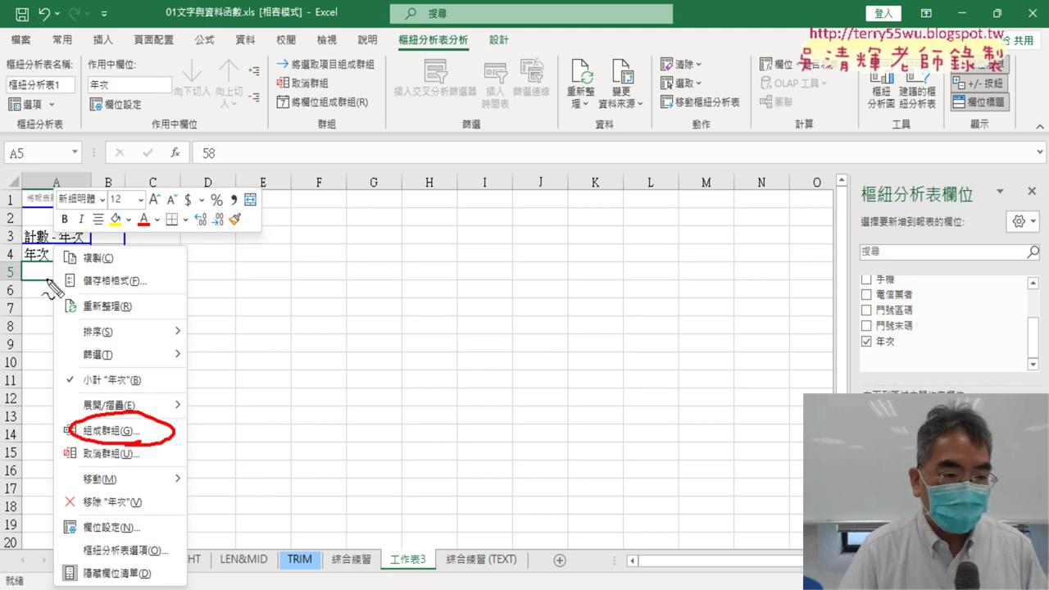
{"action": "mouse_move", "coordinate": [37, 280]}
{"action": "left_mouse_down"}
{"action": "mouse_move", "coordinate": [86, 421]}
{"action": "mouse_move", "coordinate": [103, 384]}
{"action": "left_mouse_up"}
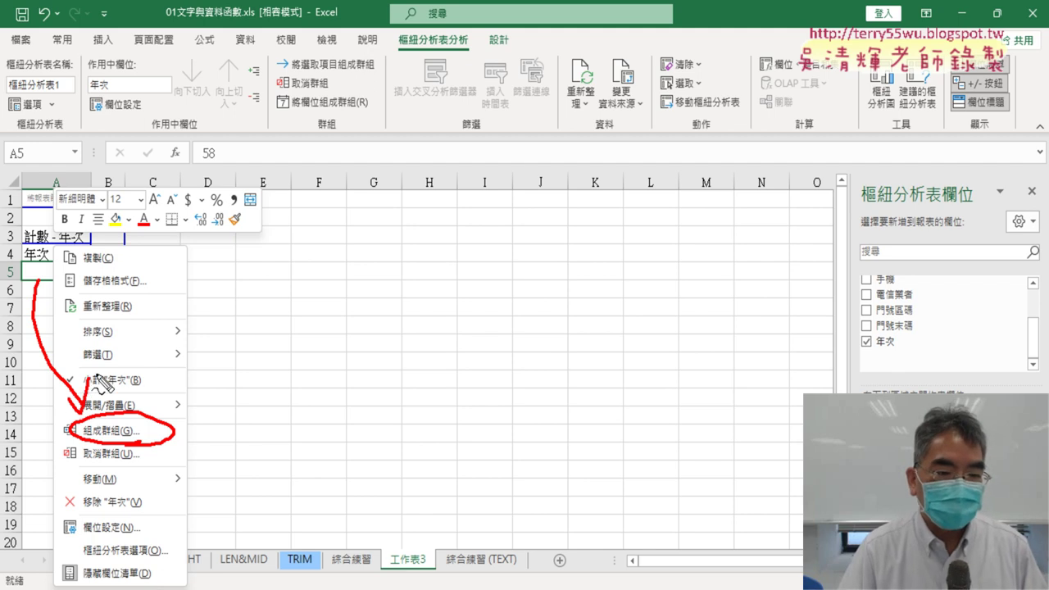
{"action": "key", "text": "Escape"}
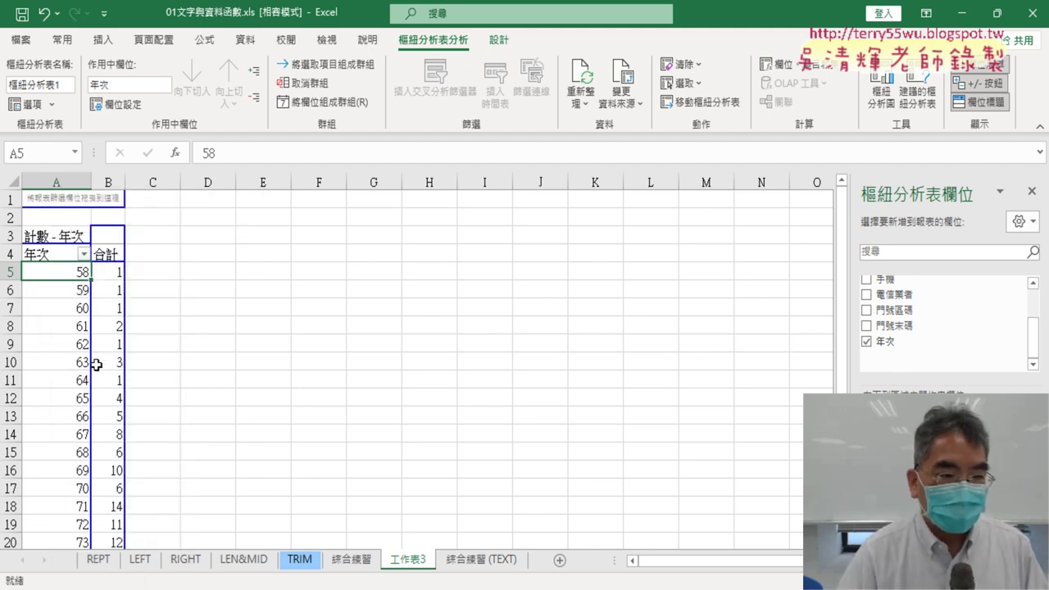
{"action": "right_click", "coordinate": [70, 273]}
{"action": "left_click", "coordinate": [107, 404]}
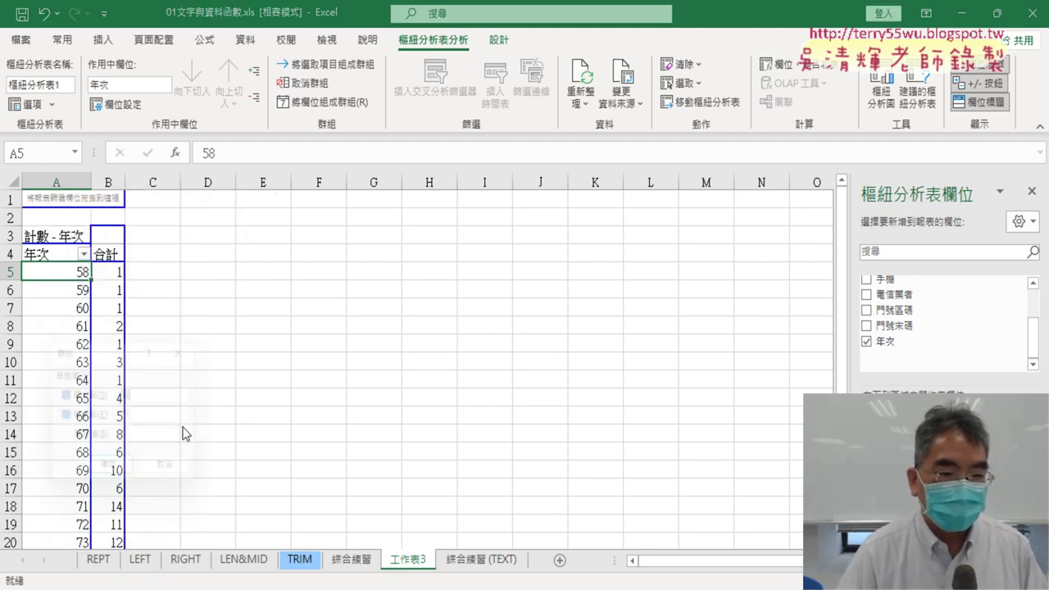
{"action": "left_click_drag", "start_coordinate": [116, 348], "coordinate": [215, 194]}
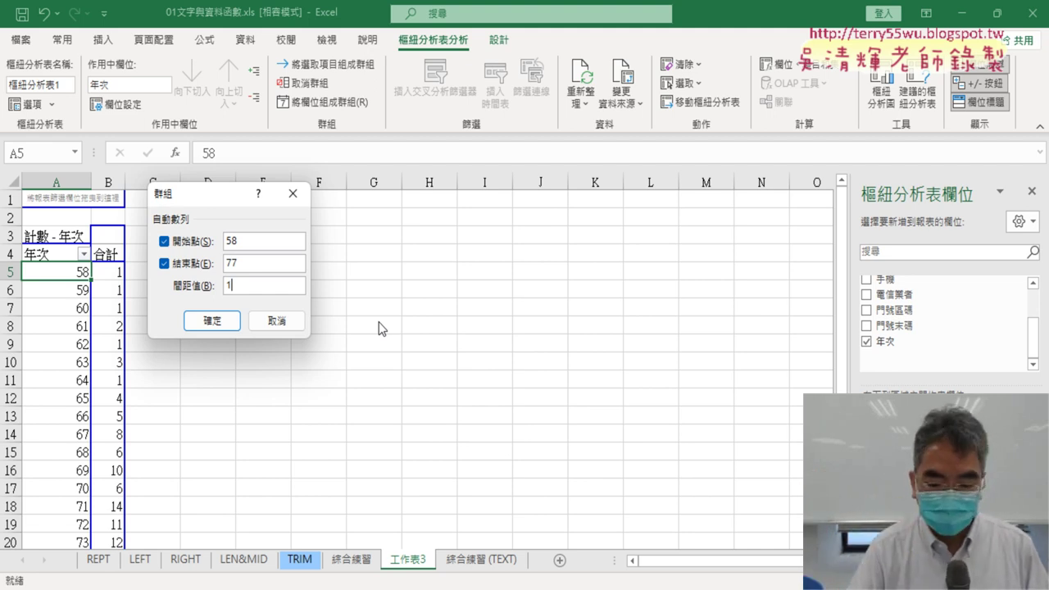
{"action": "type", "text": "0"}
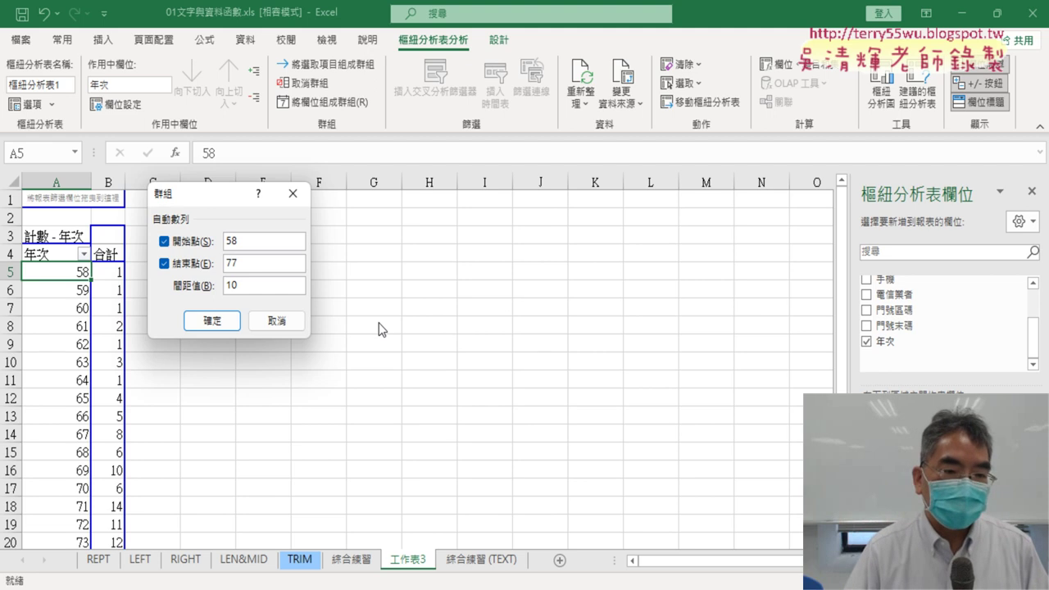
{"action": "left_click", "coordinate": [219, 326]}
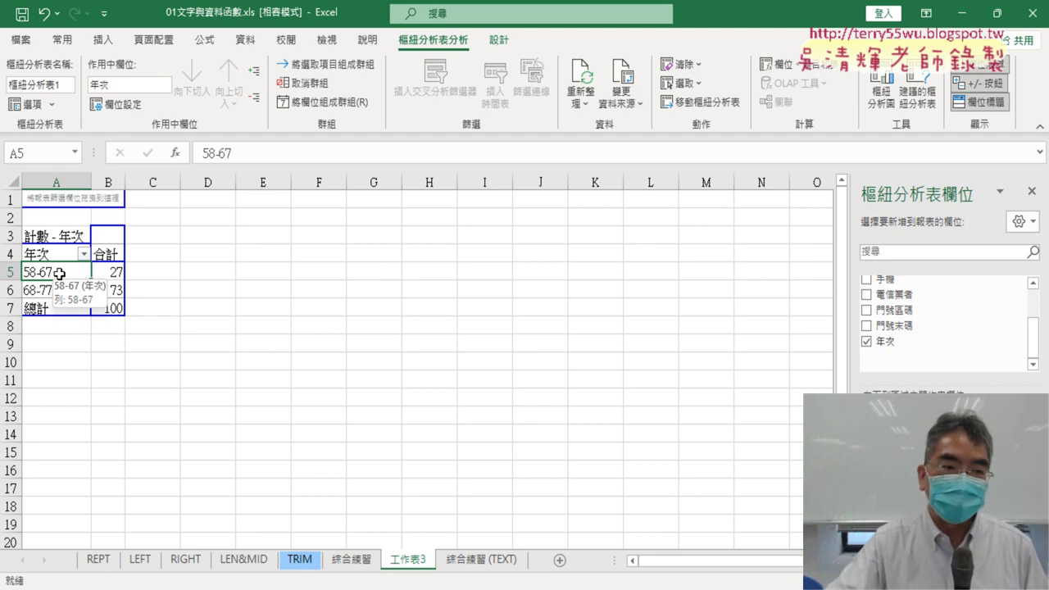
- Regroup 年次 from 50 to 79 by 10: 50-59 (2), 60-69 (41), 70-79 (57)
{"action": "right_click", "coordinate": [62, 271]}
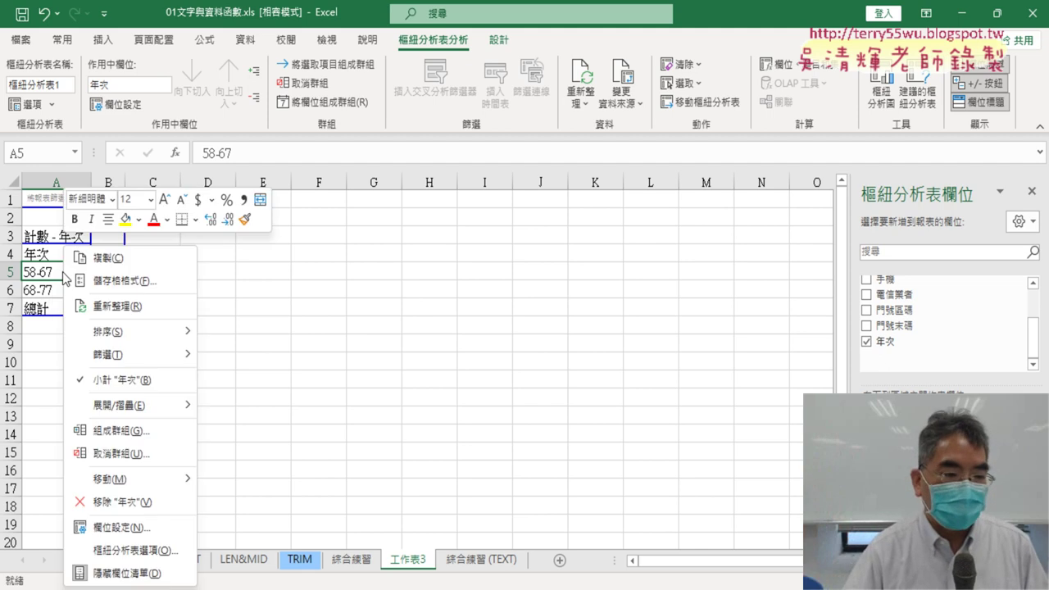
{"action": "left_click", "coordinate": [125, 431]}
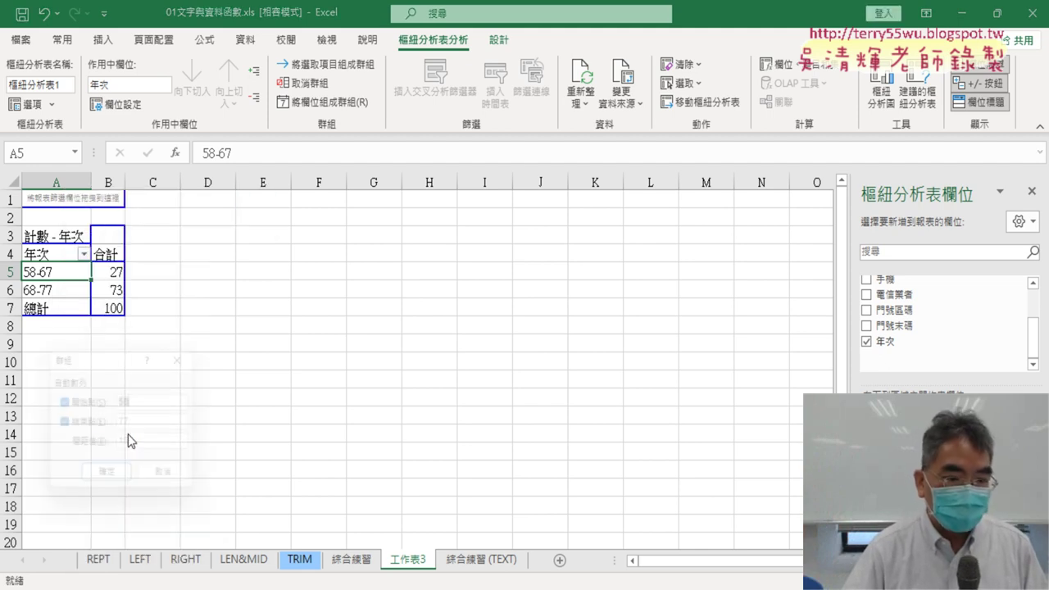
{"action": "left_click_drag", "start_coordinate": [109, 362], "coordinate": [261, 168]}
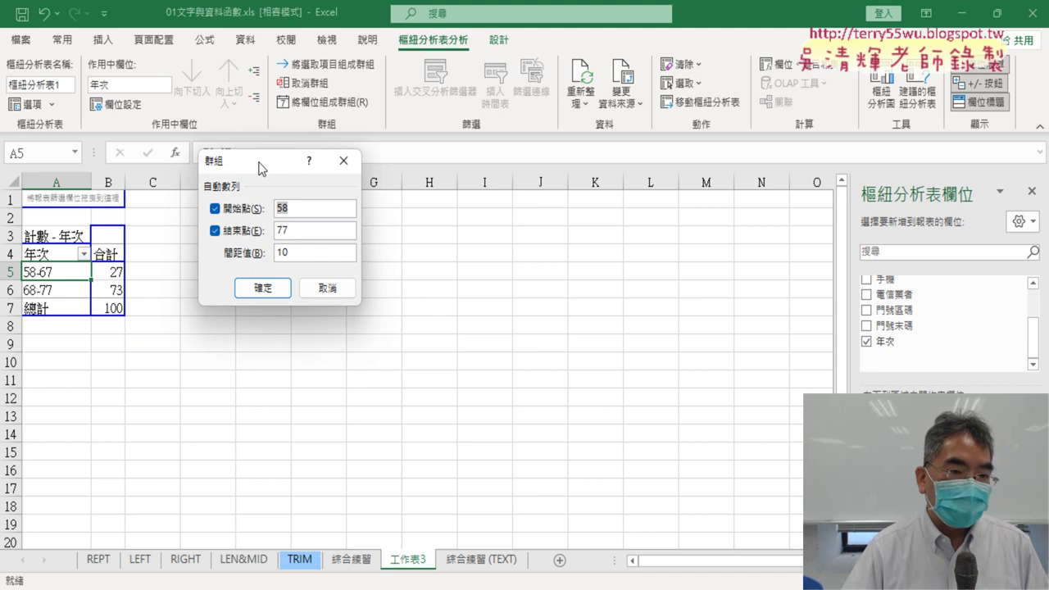
{"action": "left_click", "coordinate": [298, 211]}
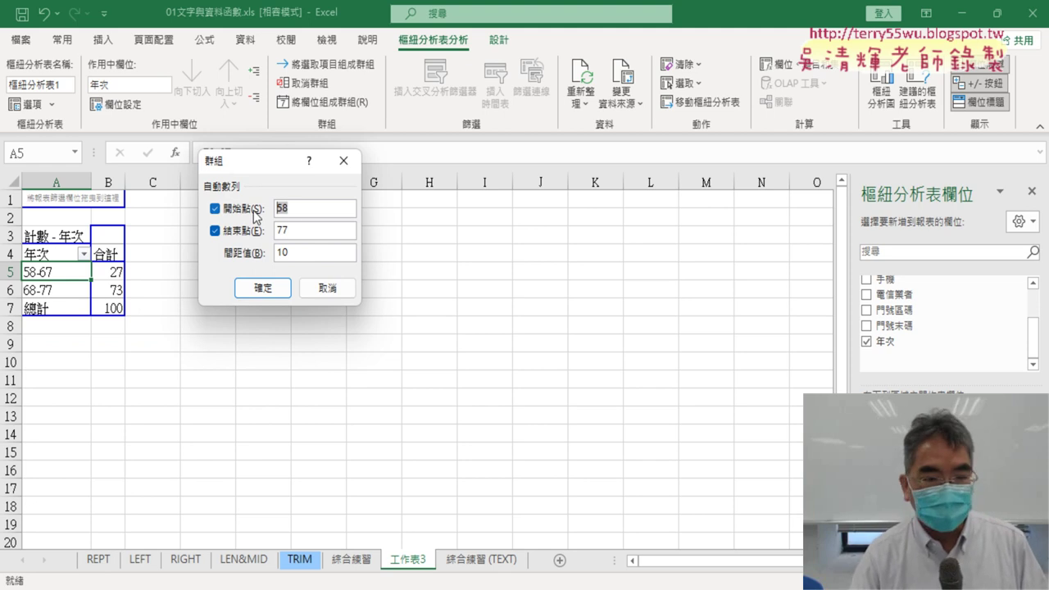
{"action": "key", "text": "BackSpace"}
{"action": "type", "text": "0"}
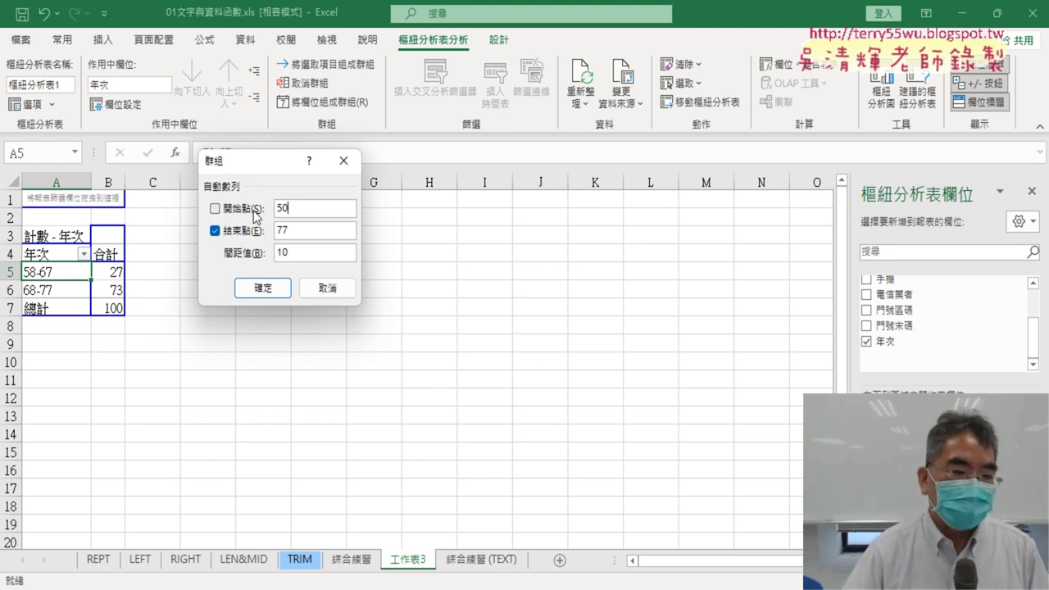
{"action": "left_click", "coordinate": [301, 232]}
{"action": "key", "text": "BackSpace"}
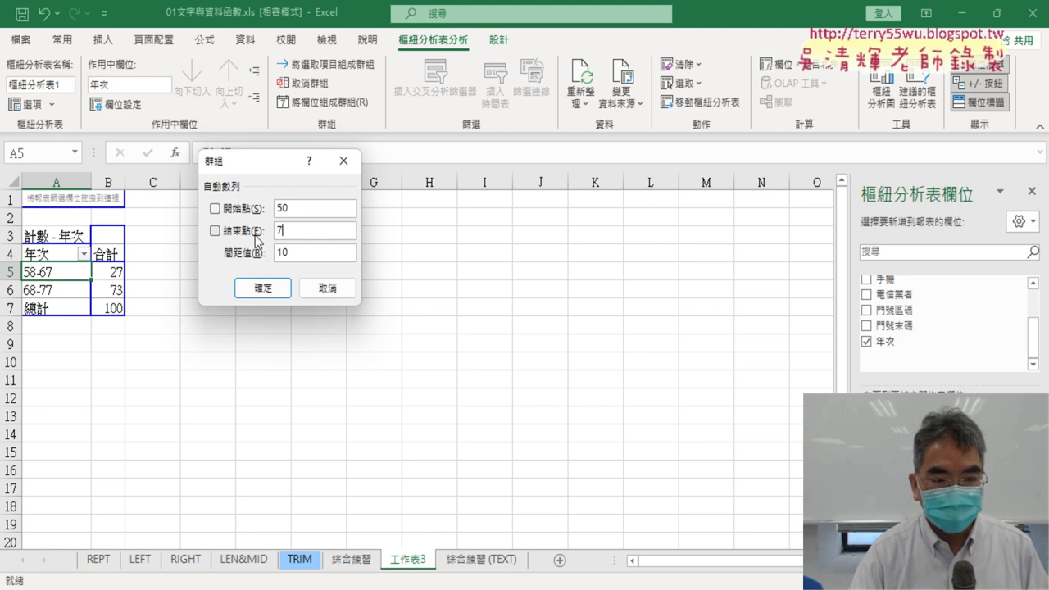
{"action": "type", "text": "9"}
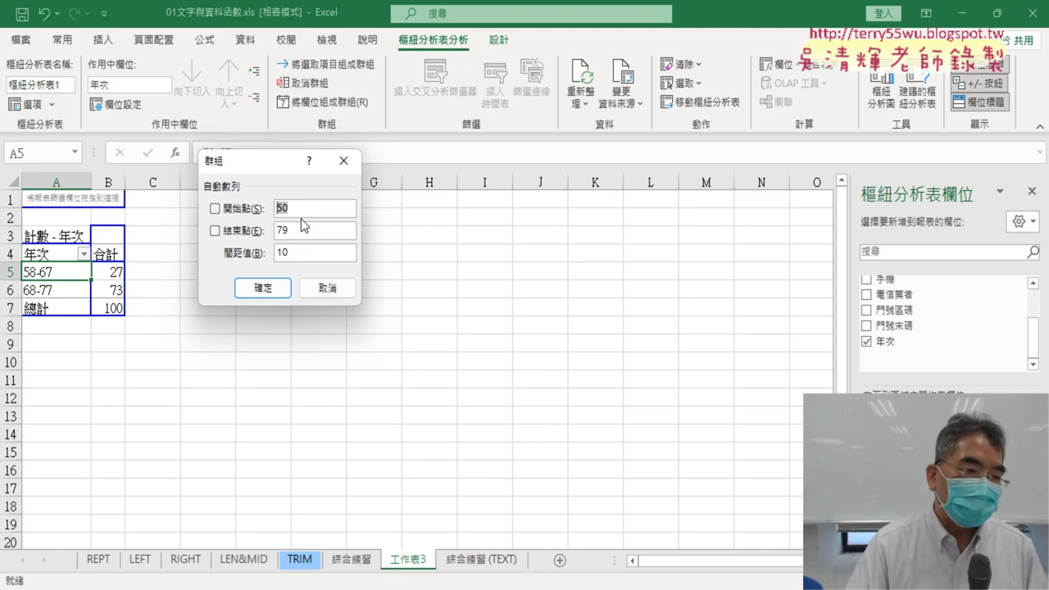
{"action": "left_click", "coordinate": [261, 287]}
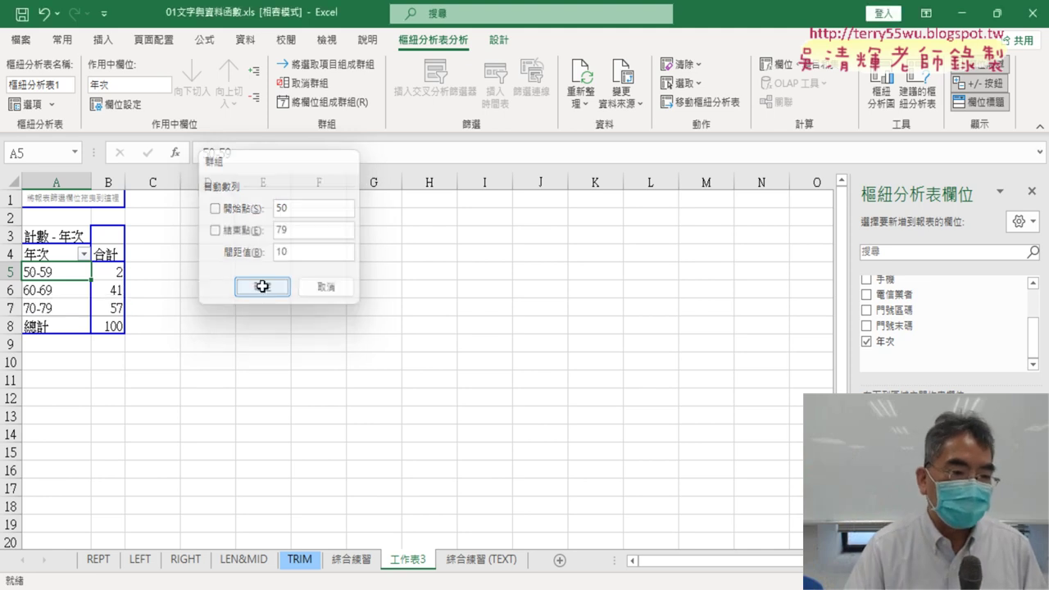
{"action": "left_click", "coordinate": [8, 271]}
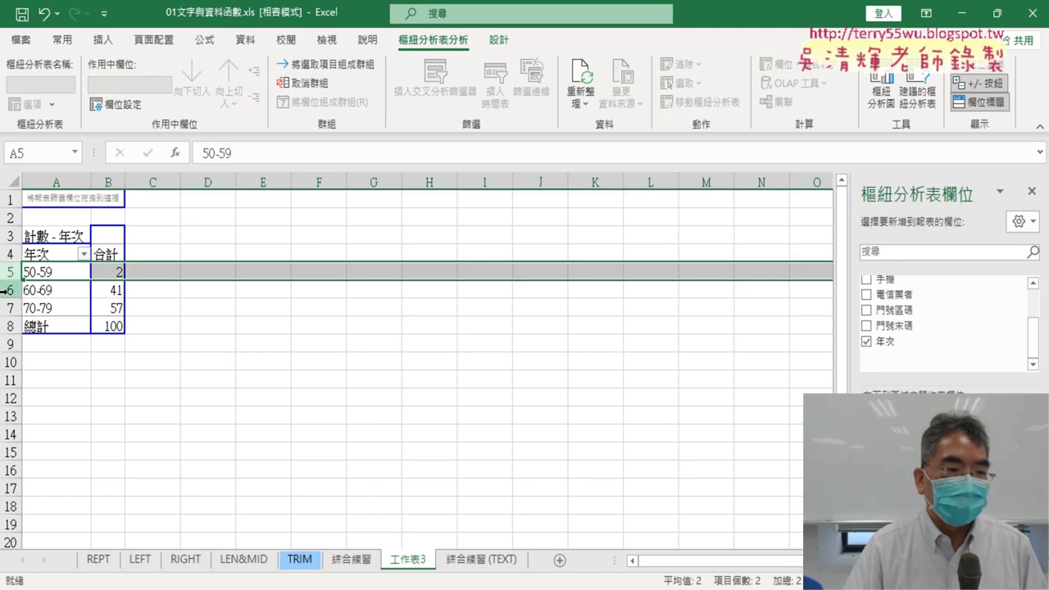
- Select the 50-59, 60-69 and 70-79 group rows to review their counts
{"action": "left_click", "coordinate": [8, 289]}
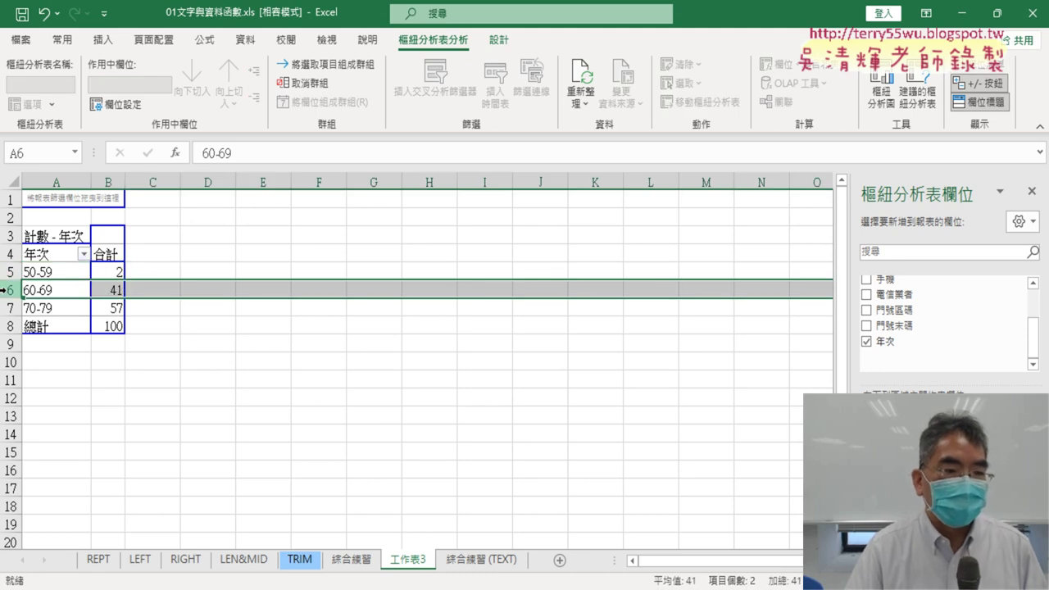
{"action": "left_click", "coordinate": [8, 307]}
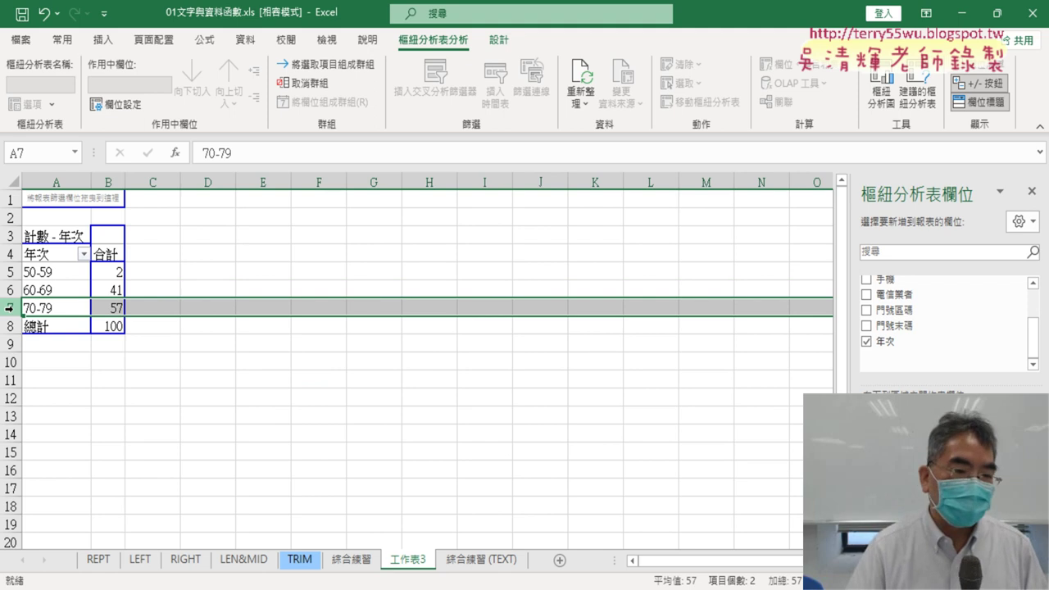
{"action": "left_click", "coordinate": [62, 273]}
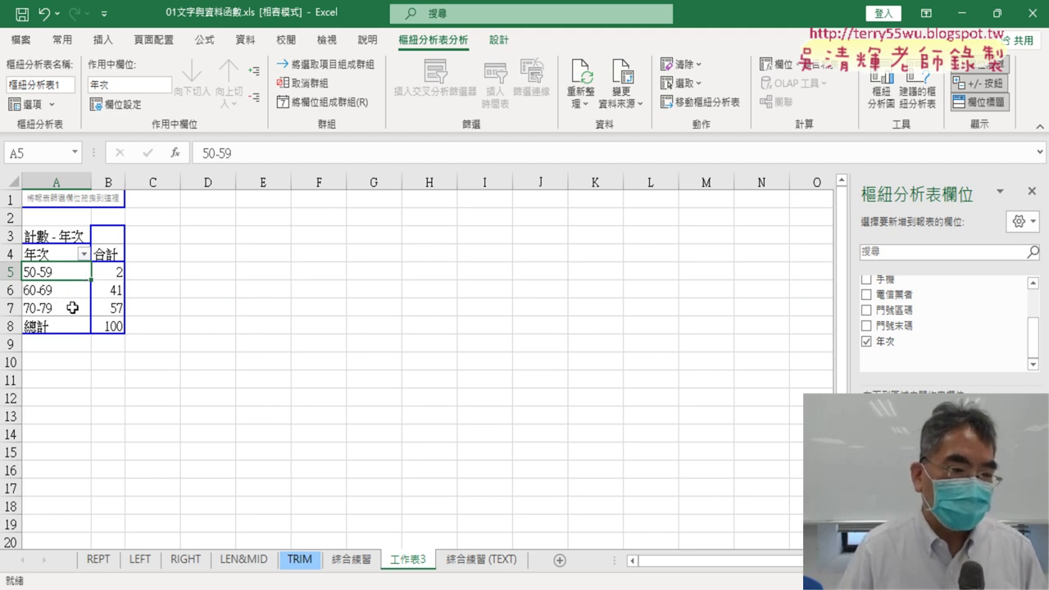
{"action": "left_click", "coordinate": [72, 307]}
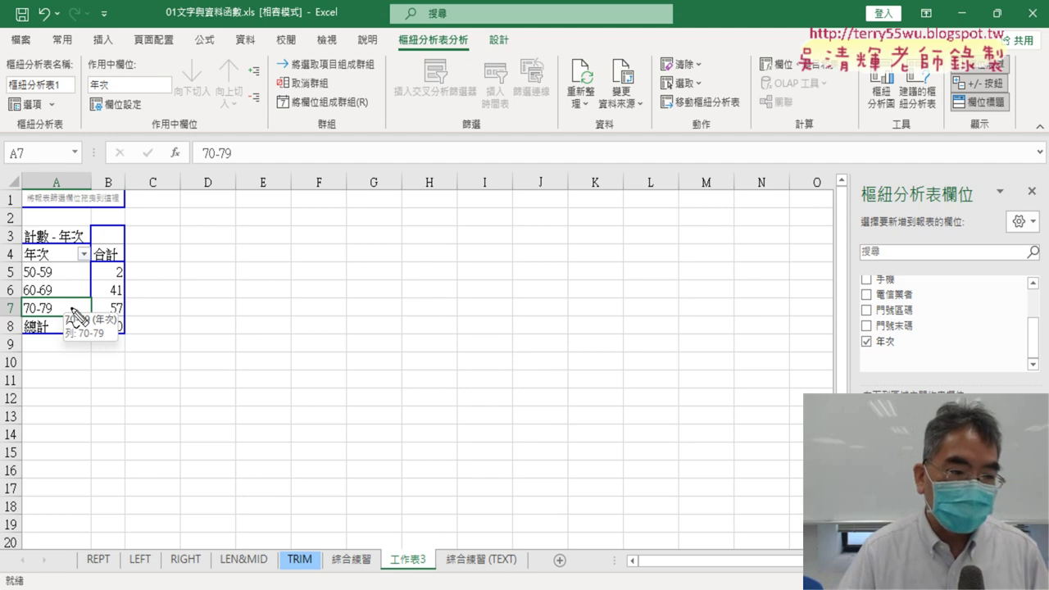
- Mark up the pivot table and PivotChart command, then start a Clustered Column PivotChart
{"action": "left_click_drag", "start_coordinate": [105, 361], "coordinate": [102, 355]}
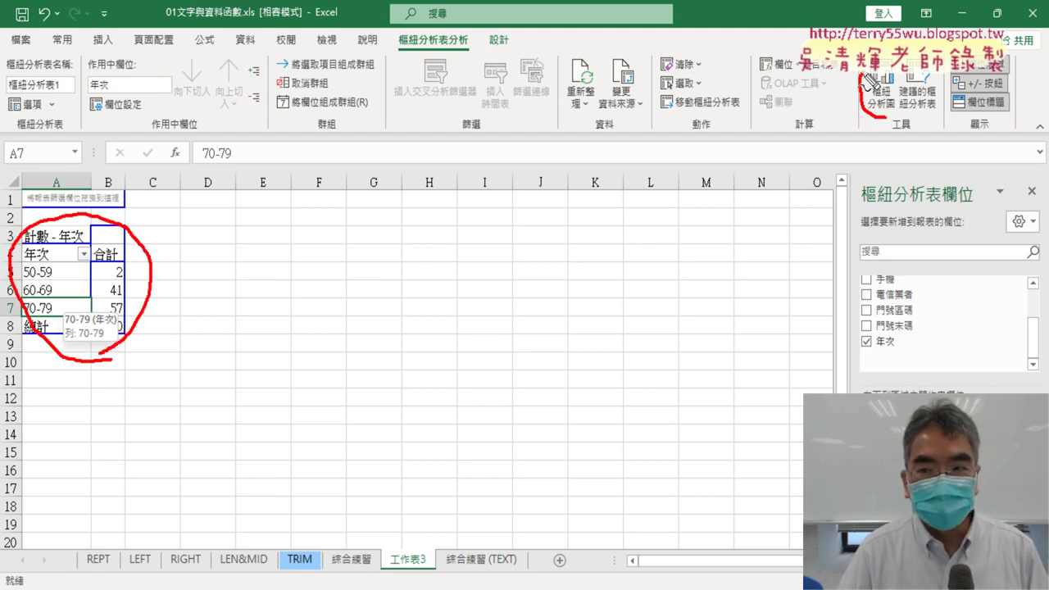
{"action": "left_click_drag", "start_coordinate": [861, 71], "coordinate": [914, 66]}
{"action": "left_click_drag", "start_coordinate": [156, 306], "coordinate": [860, 142]}
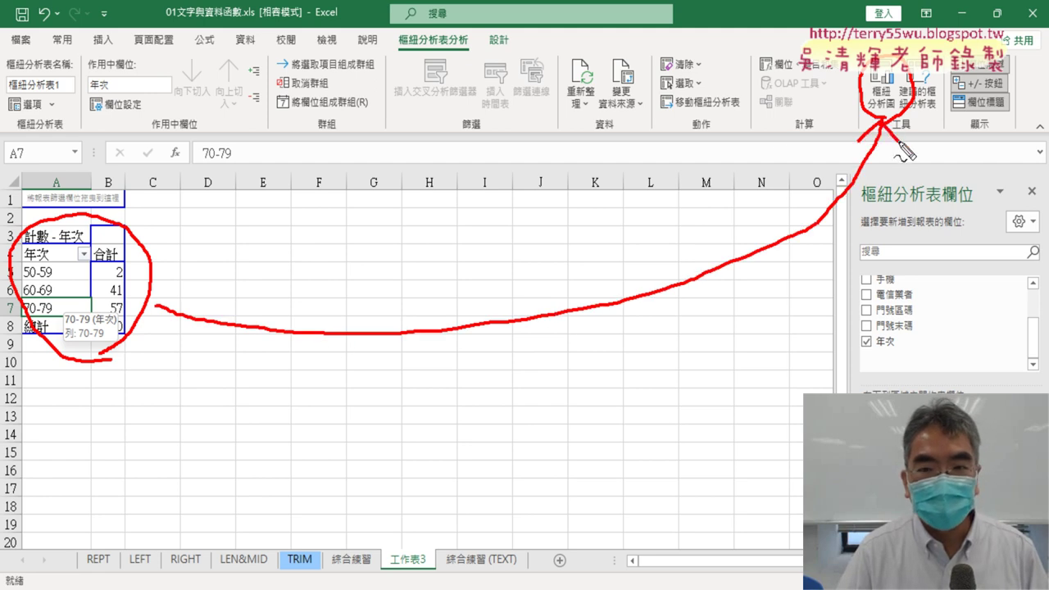
{"action": "left_click_drag", "start_coordinate": [392, 57], "coordinate": [484, 62]}
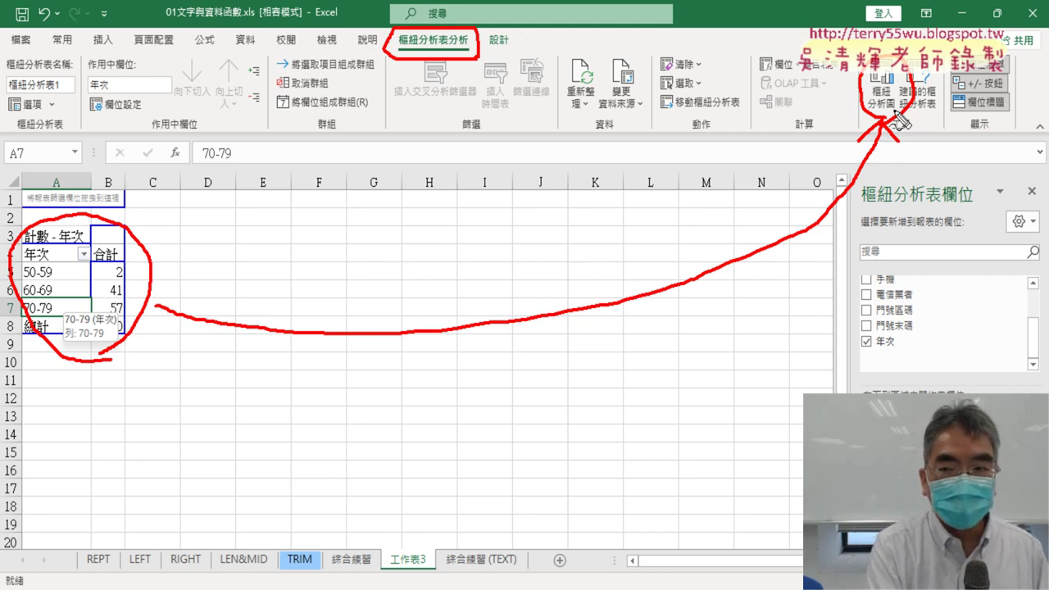
{"action": "key", "text": "Escape"}
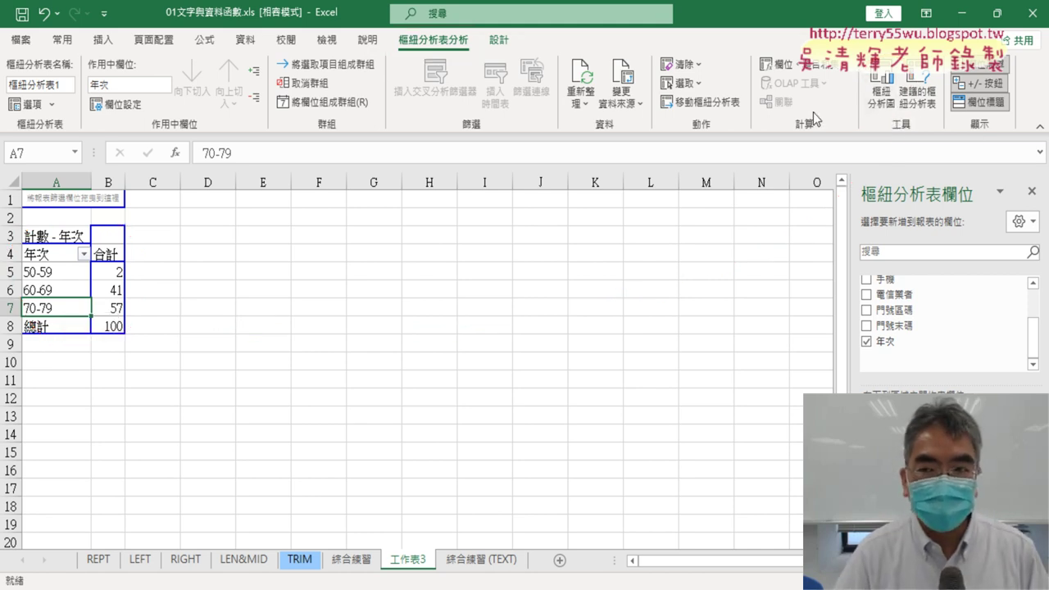
{"action": "left_click", "coordinate": [70, 272]}
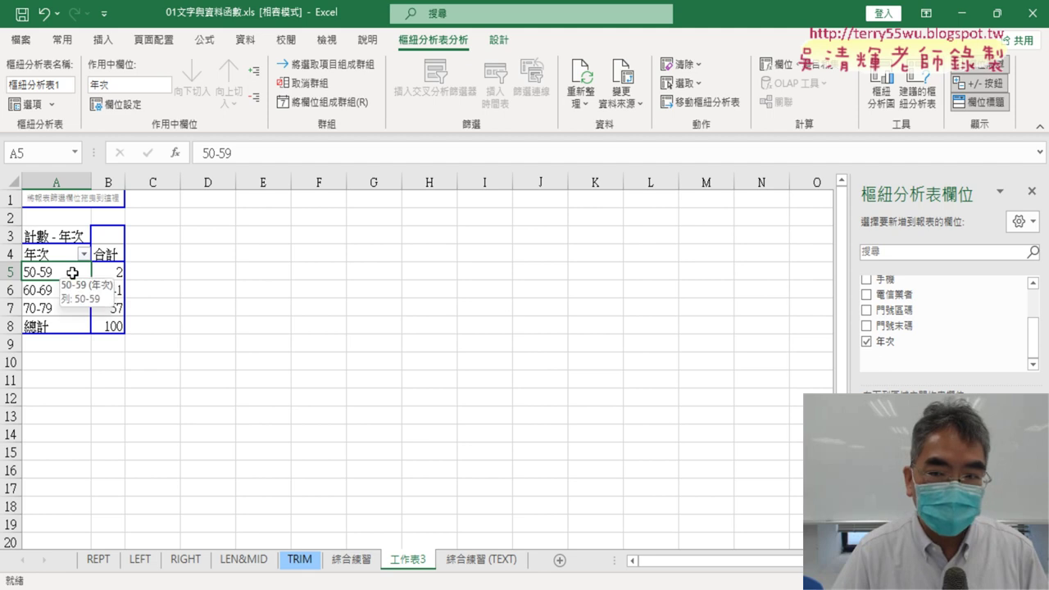
{"action": "left_click", "coordinate": [884, 90]}
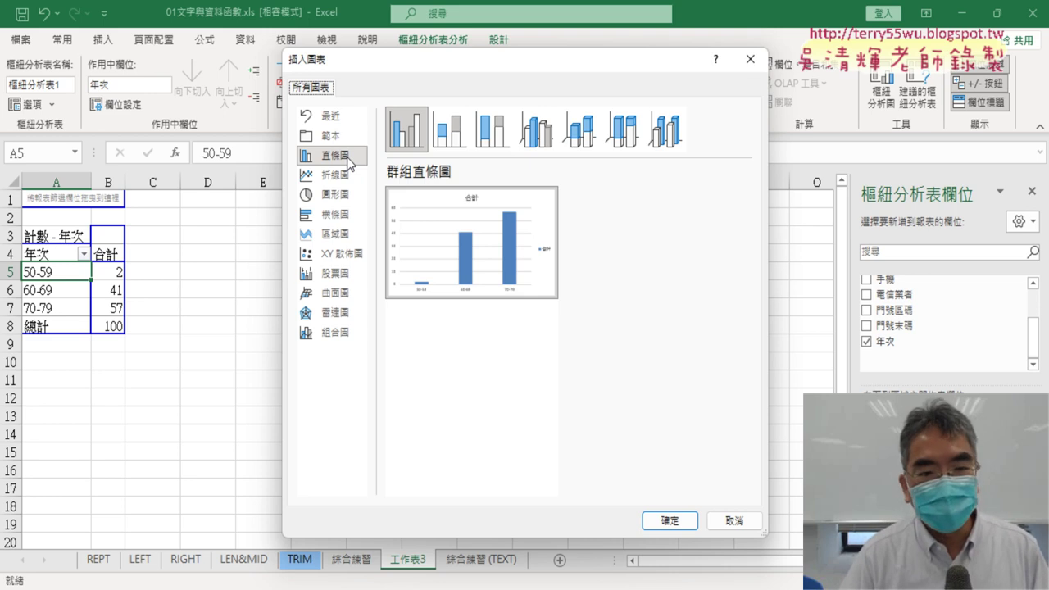
- Insert the clustered column pivot chart, stretch it from about C2 to column N, and select its 合計 title text
{"action": "left_click", "coordinate": [666, 521]}
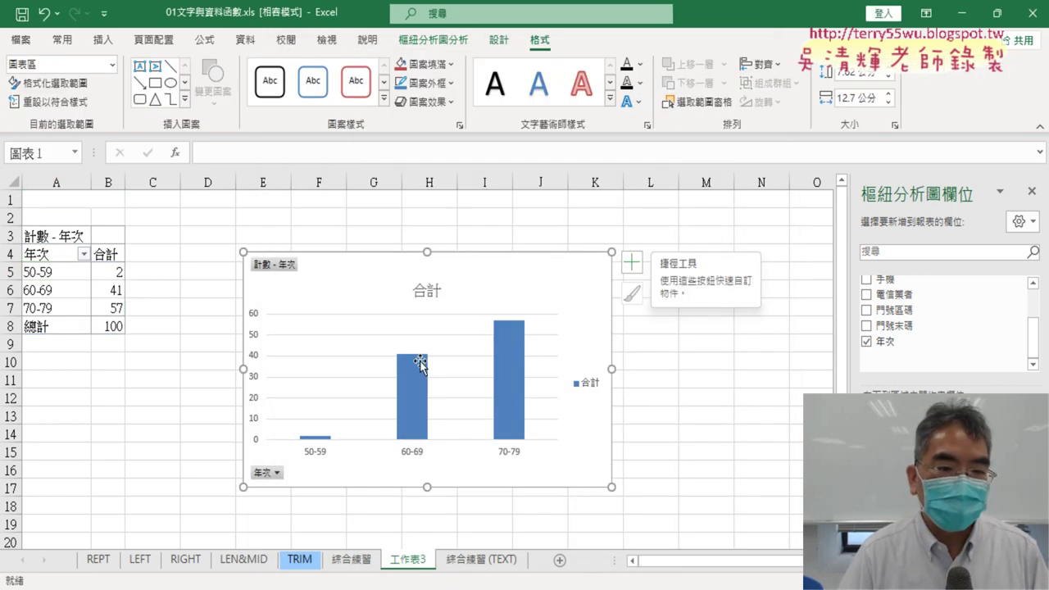
{"action": "left_click_drag", "start_coordinate": [244, 252], "coordinate": [153, 208]}
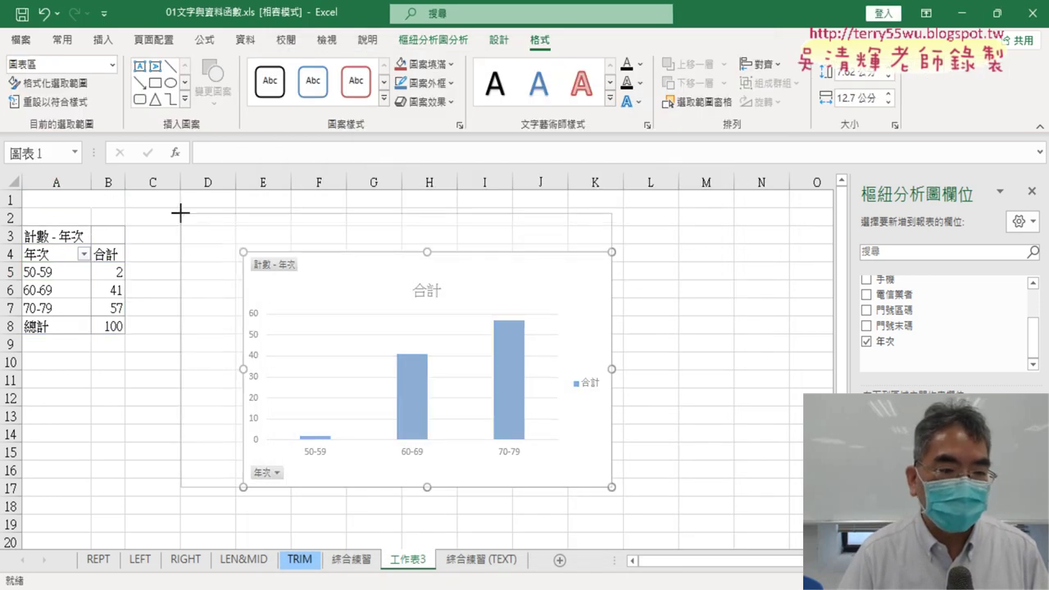
{"action": "left_click_drag", "start_coordinate": [153, 208], "coordinate": [135, 207]}
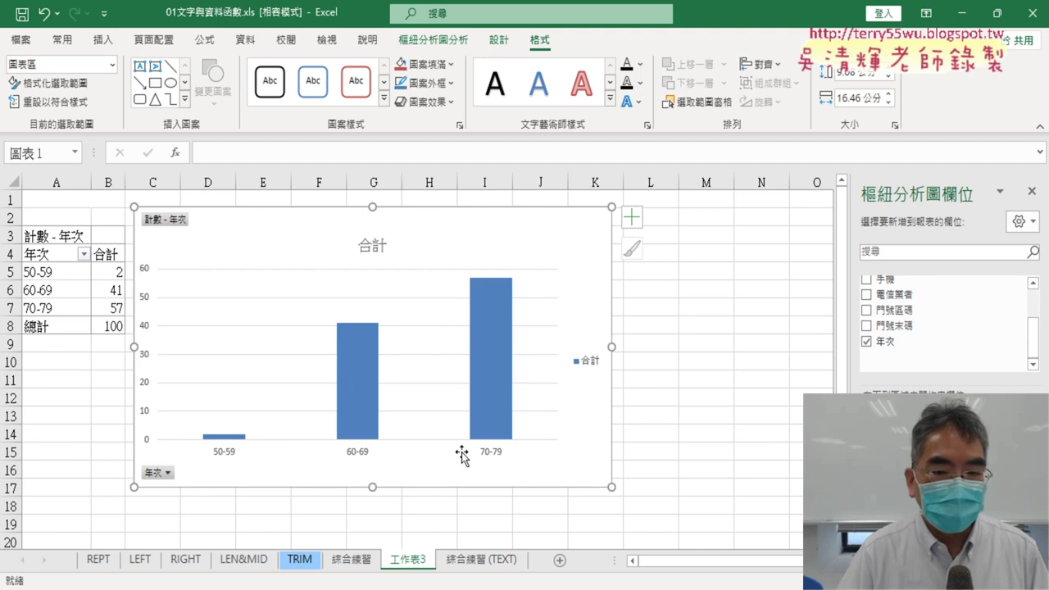
{"action": "left_click_drag", "start_coordinate": [611, 490], "coordinate": [771, 522]}
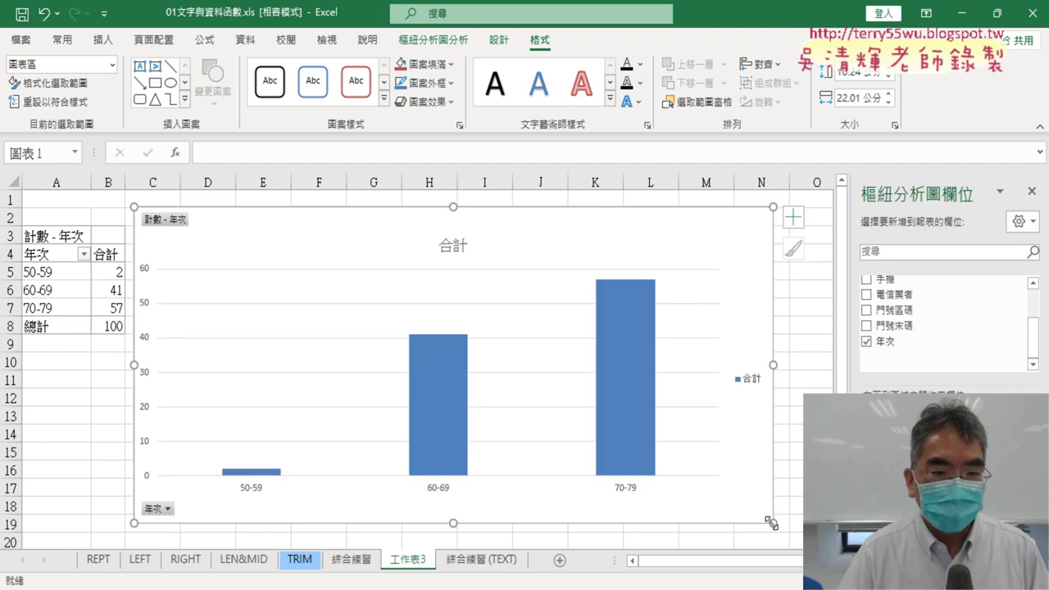
{"action": "left_click", "coordinate": [448, 247]}
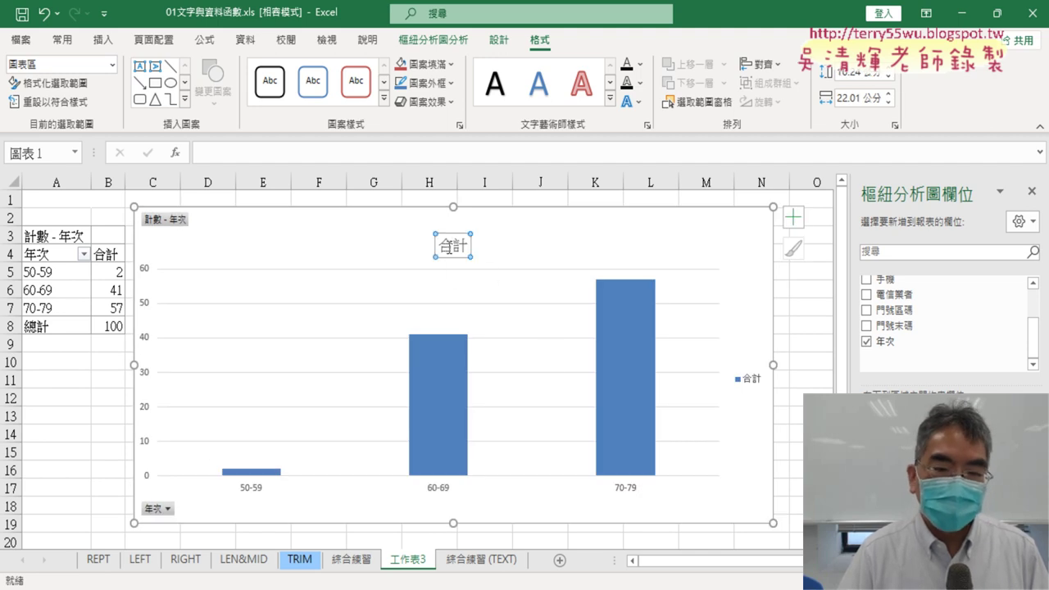
{"action": "left_click_drag", "start_coordinate": [444, 245], "coordinate": [464, 249]}
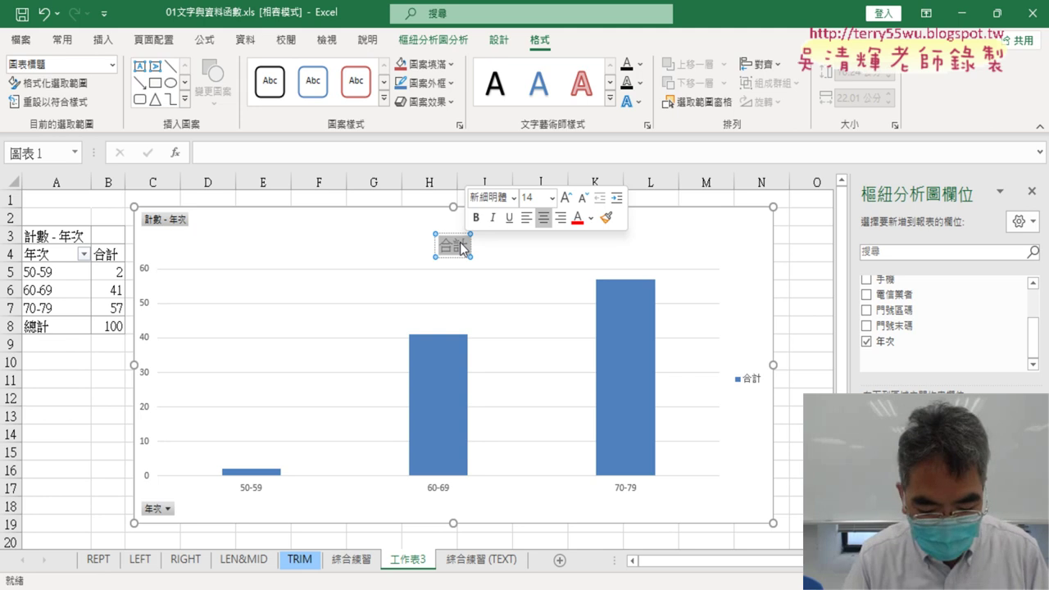
- Replace the chart title 合計 with 年次數量統計
{"action": "key", "text": "Delete"}
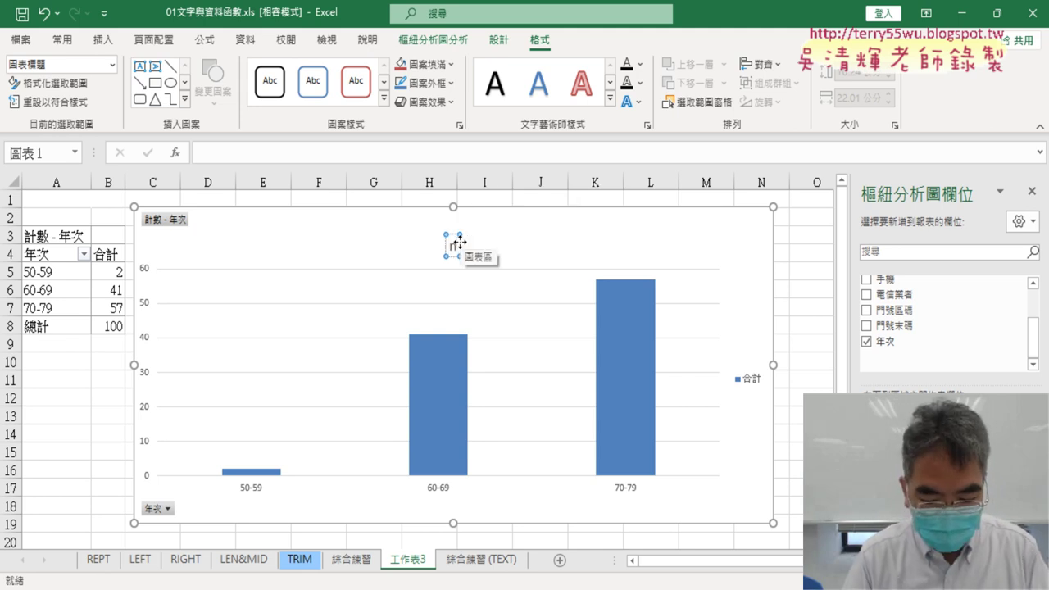
{"action": "type", "text": "年"}
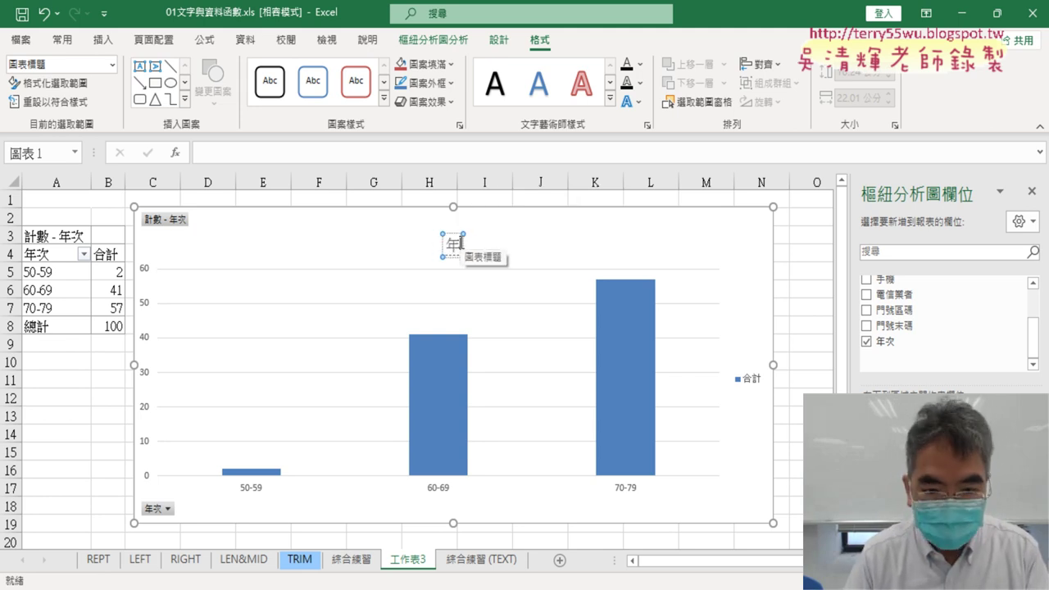
{"action": "type", "text": "次"}
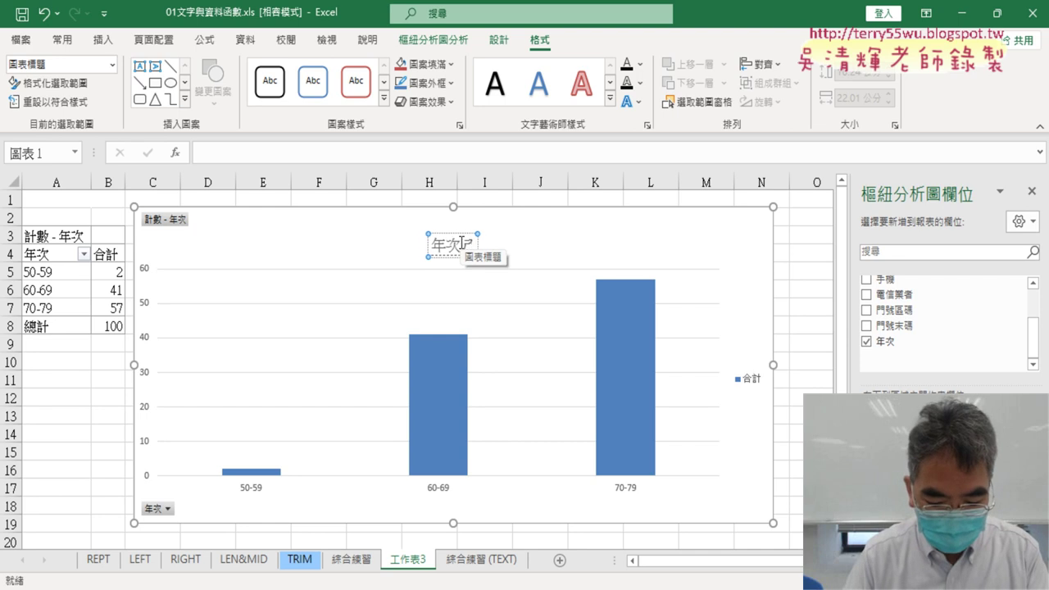
{"action": "type", "text": "數量"}
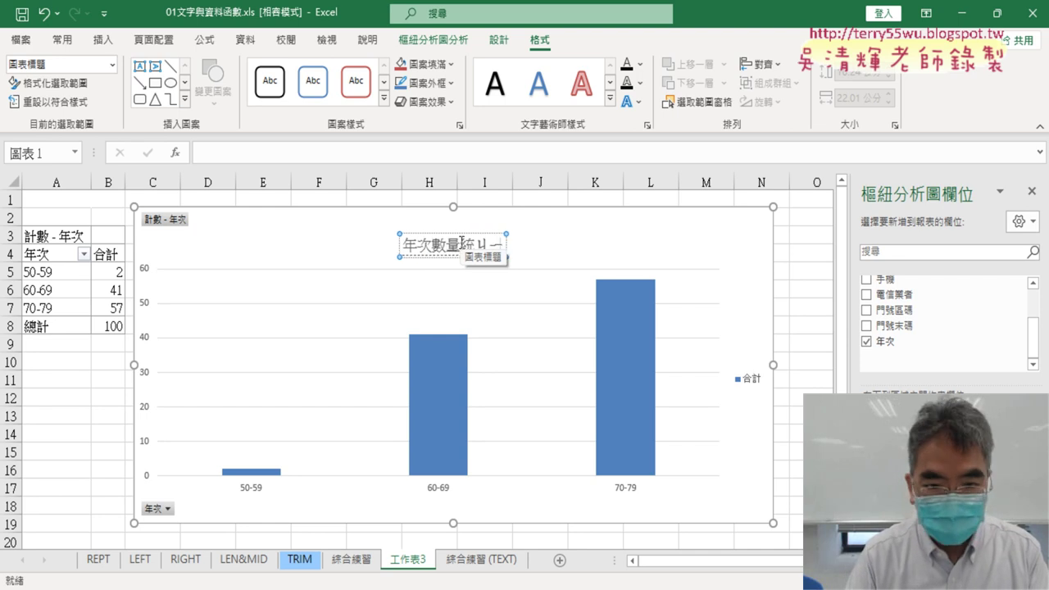
{"action": "type", "text": "統計"}
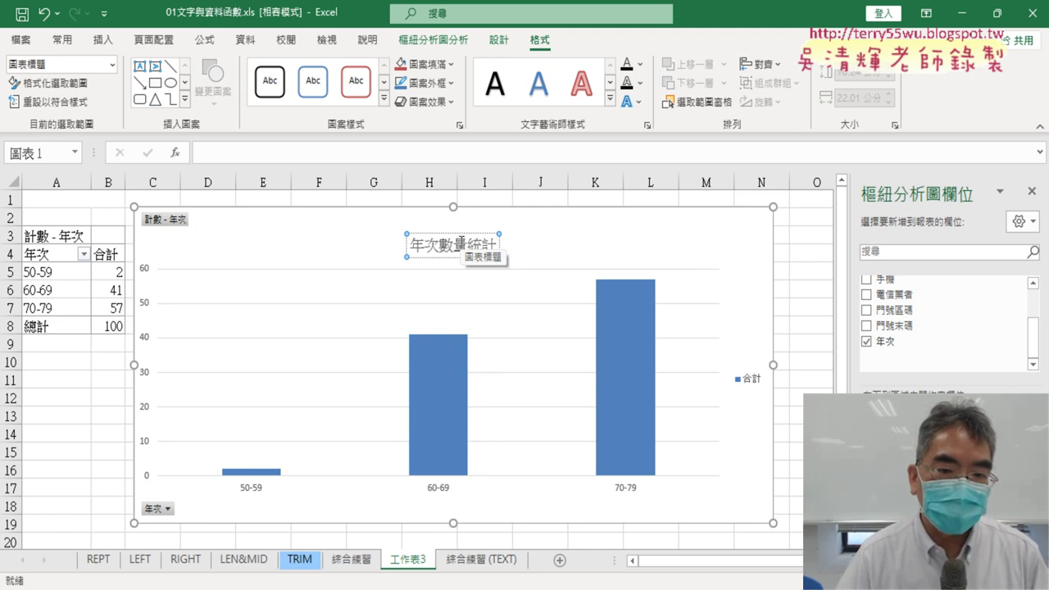
{"action": "left_click", "coordinate": [545, 245]}
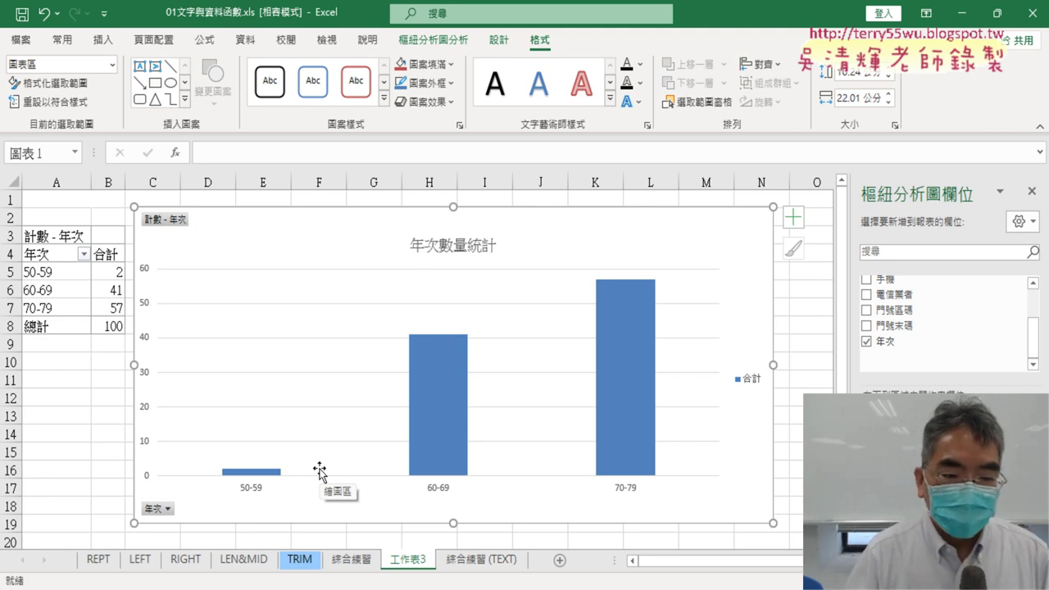
{"action": "left_click", "coordinate": [485, 565]}
{"action": "left_click", "coordinate": [661, 173]}
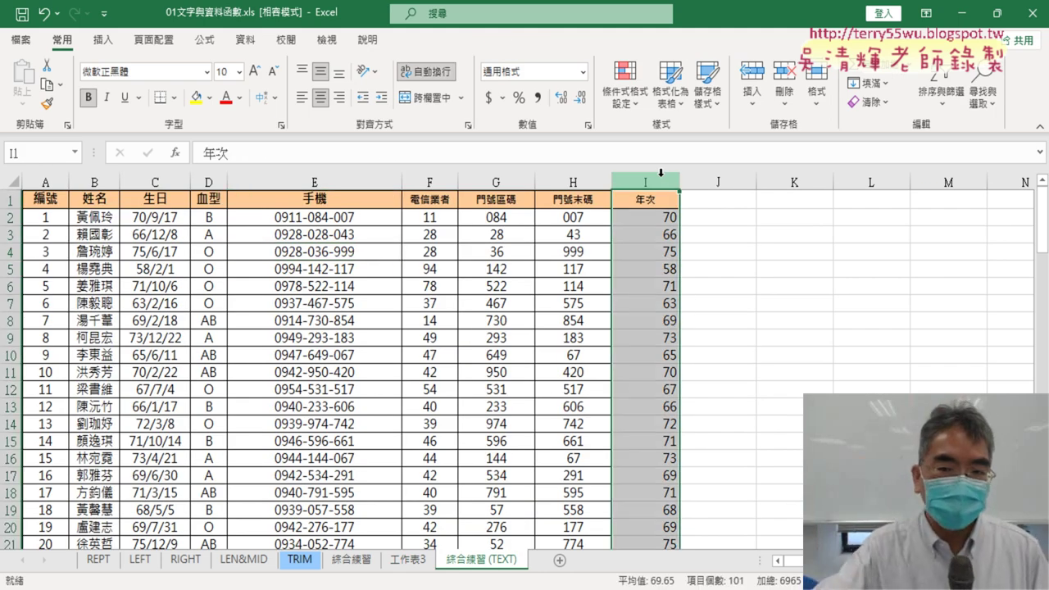
{"action": "left_click", "coordinate": [318, 291]}
{"action": "left_click", "coordinate": [102, 39]}
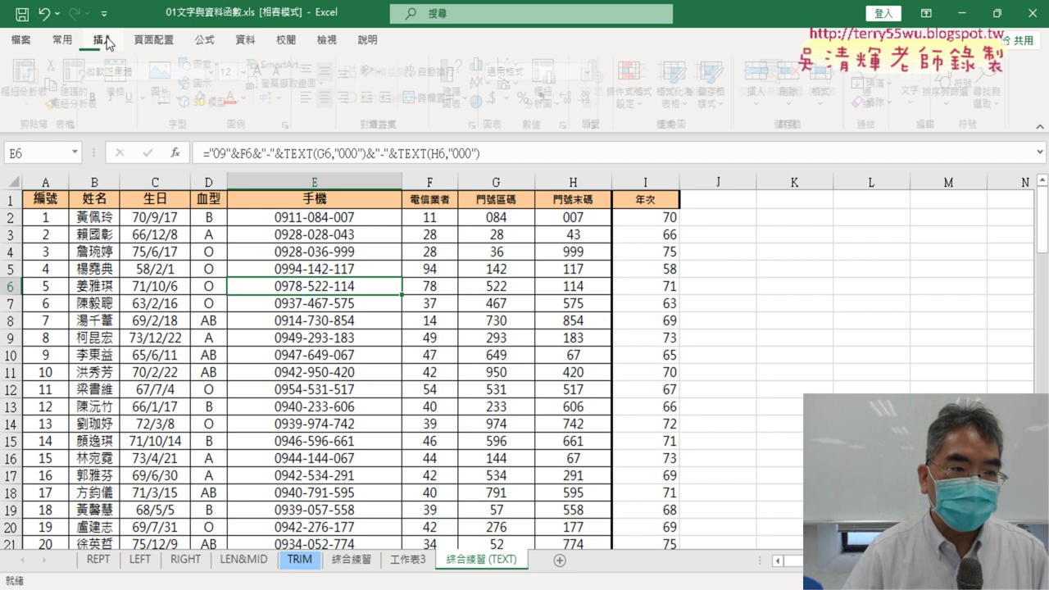
{"action": "left_click", "coordinate": [408, 559]}
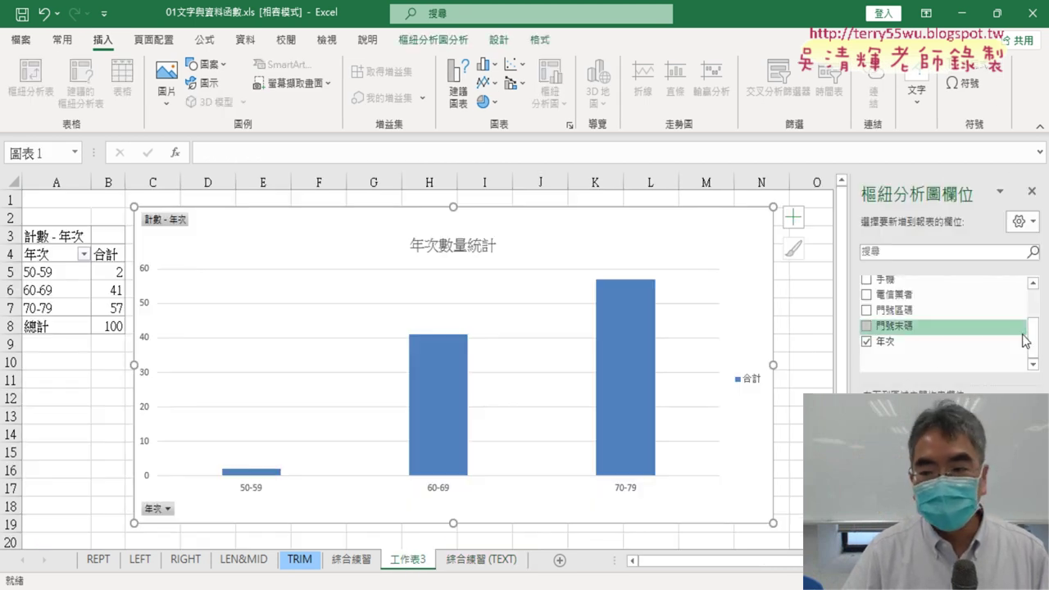
{"action": "left_click_drag", "start_coordinate": [890, 345], "coordinate": [894, 345]}
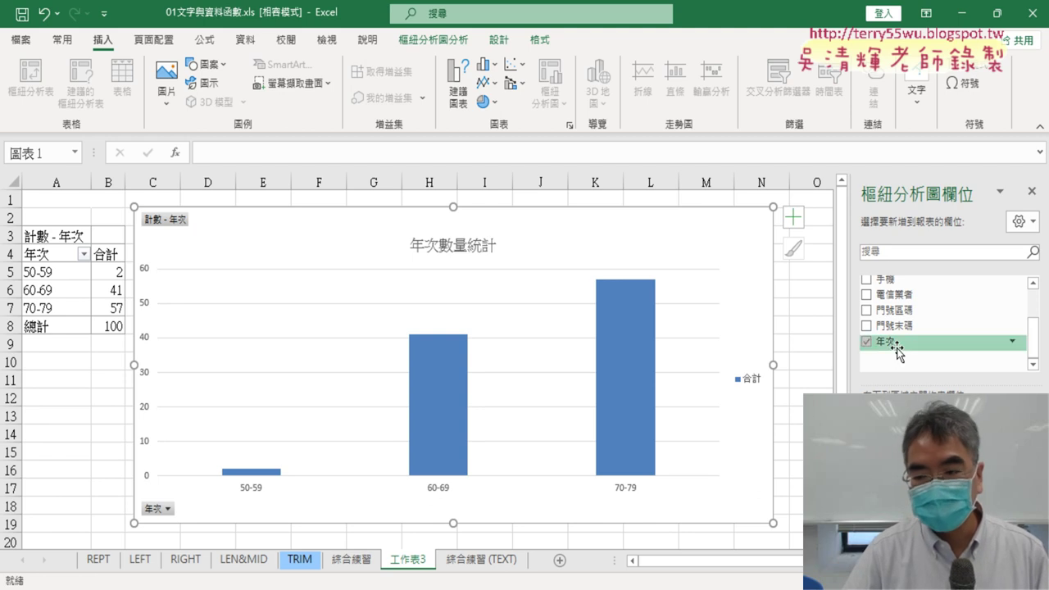
{"action": "left_click", "coordinate": [910, 404]}
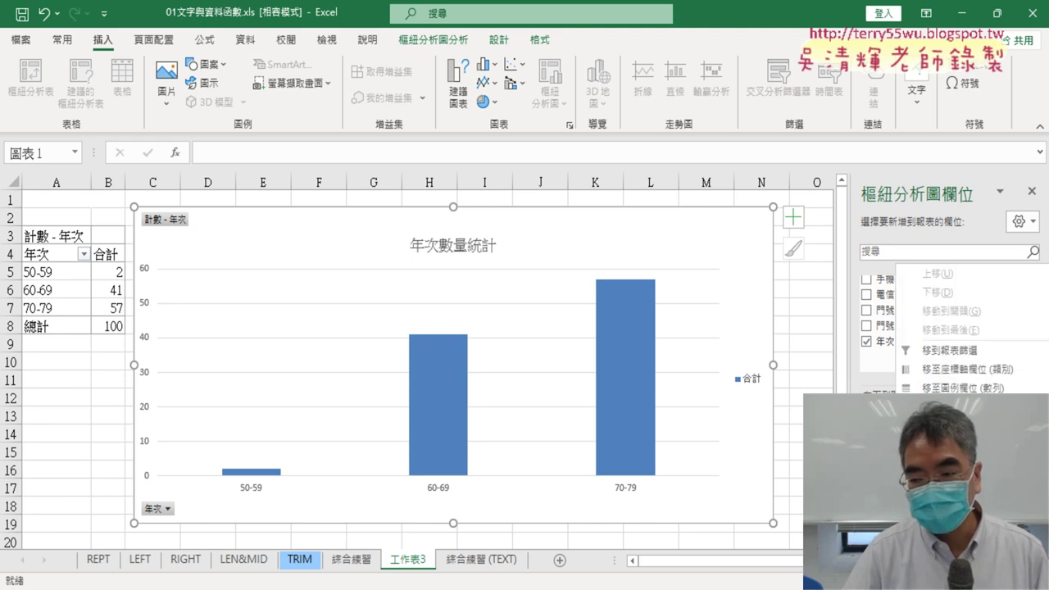
{"action": "left_click", "coordinate": [942, 369]}
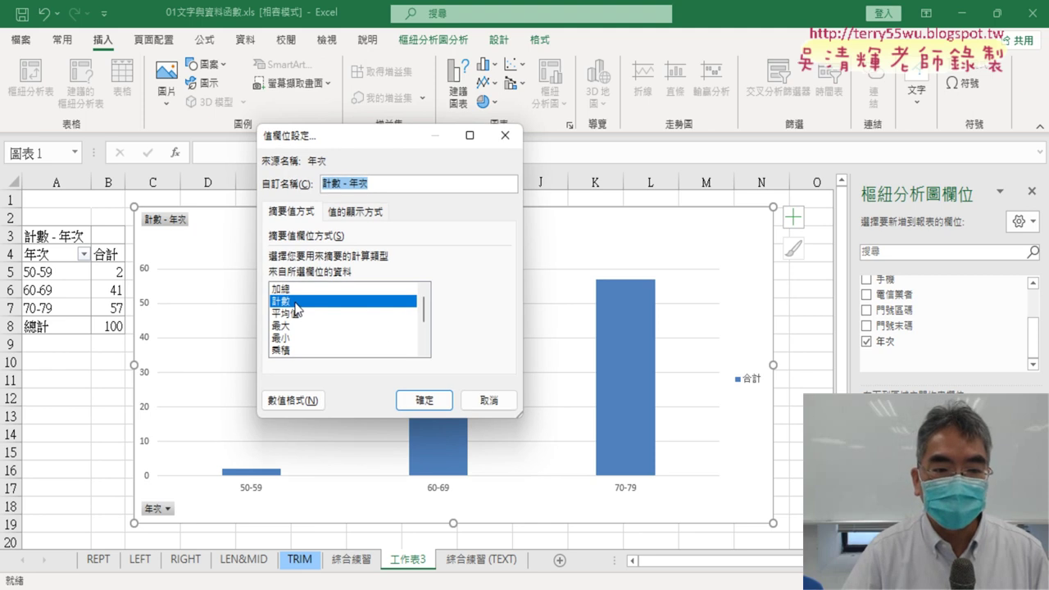
{"action": "left_click", "coordinate": [490, 400]}
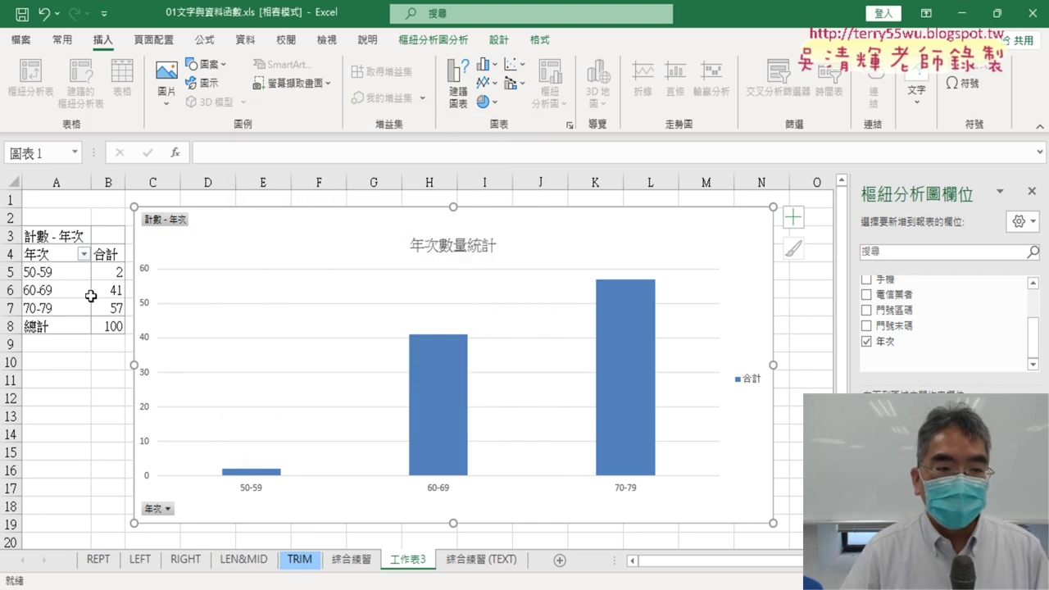
{"action": "right_click", "coordinate": [52, 278]}
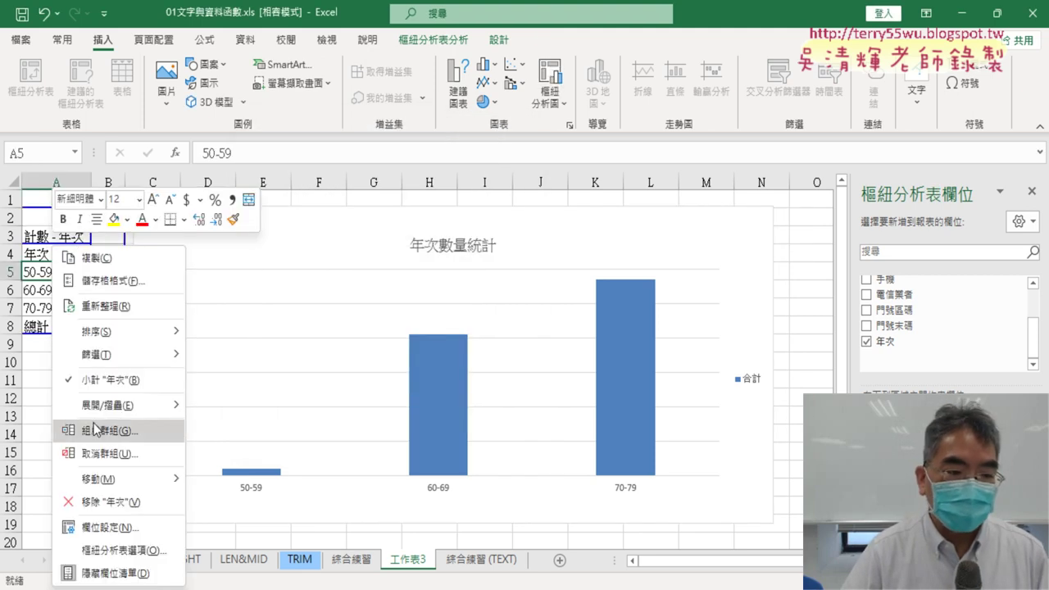
{"action": "left_click", "coordinate": [38, 308]}
{"action": "left_click", "coordinate": [64, 288]}
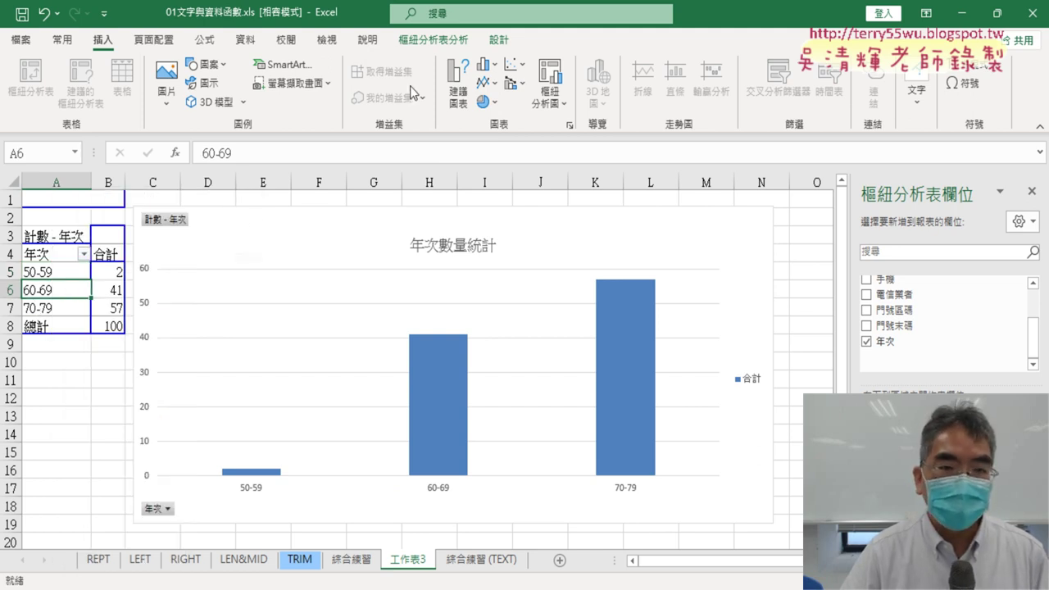
{"action": "left_click", "coordinate": [434, 40]}
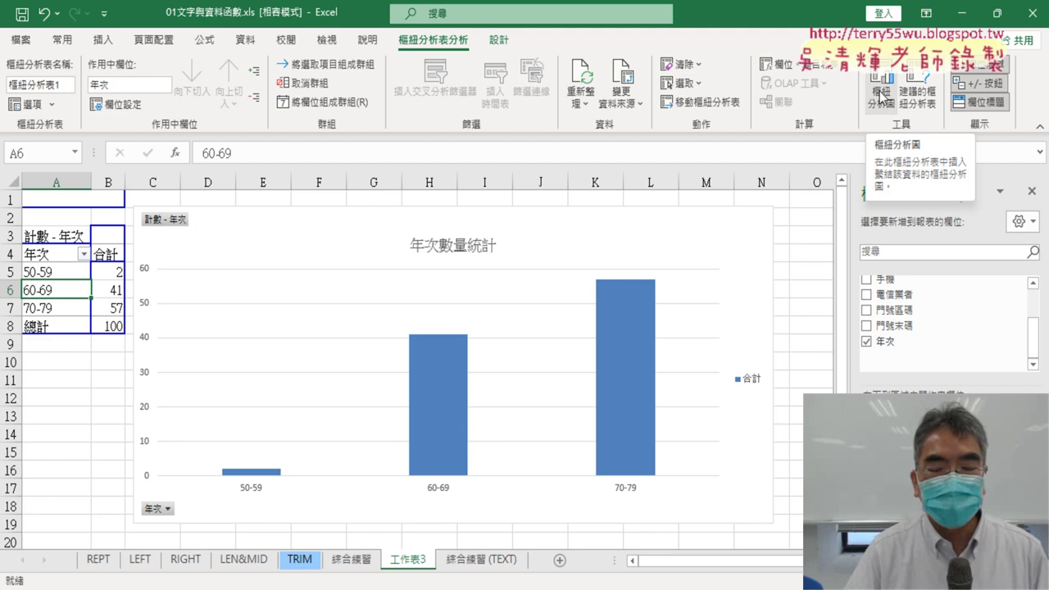